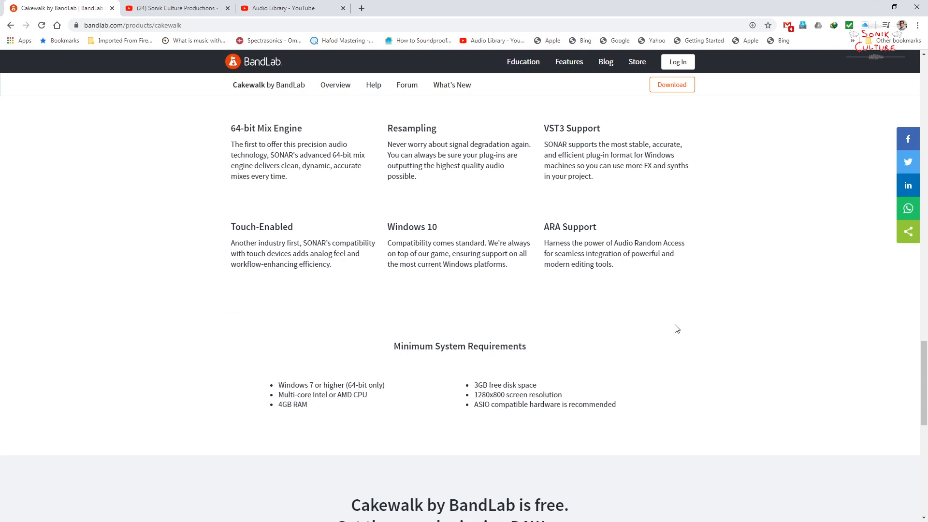
# Step: Request the BandLab Assistant download from the Cakewalk product page and cancel the offered file download
pyautogui.scroll(-9, 677, 329)
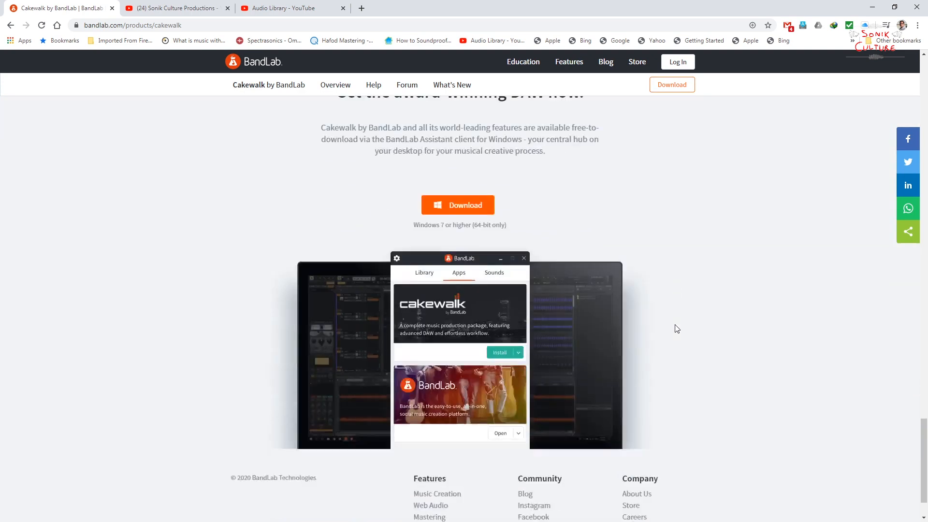
pyautogui.scroll(-2, 676, 329)
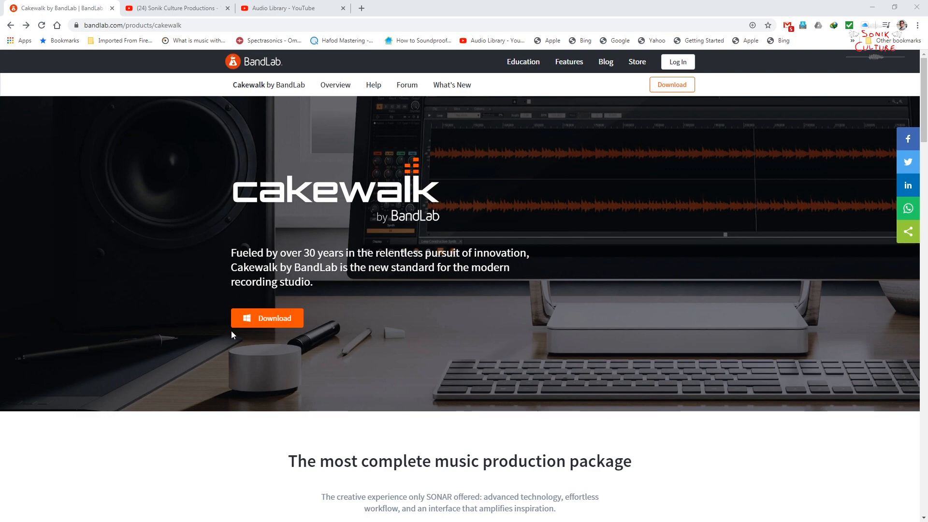
pyautogui.click(672, 85)
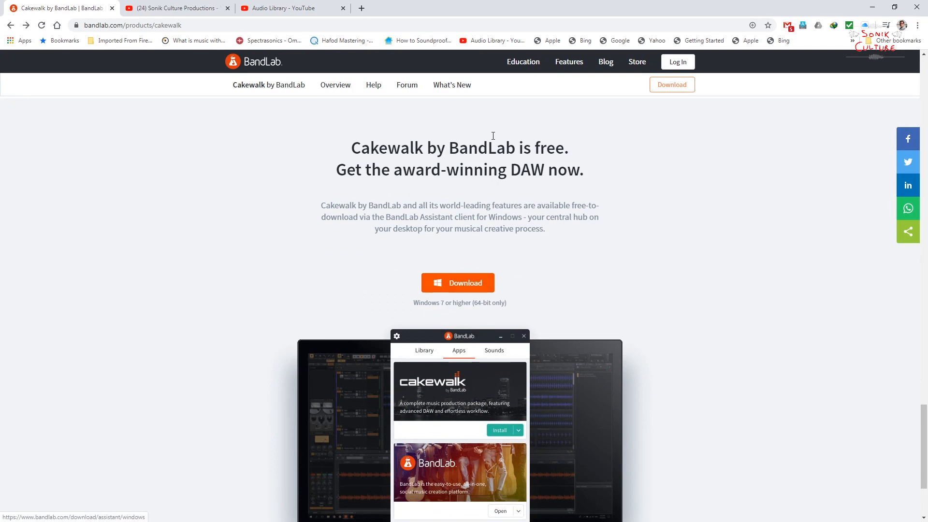
pyautogui.click(462, 282)
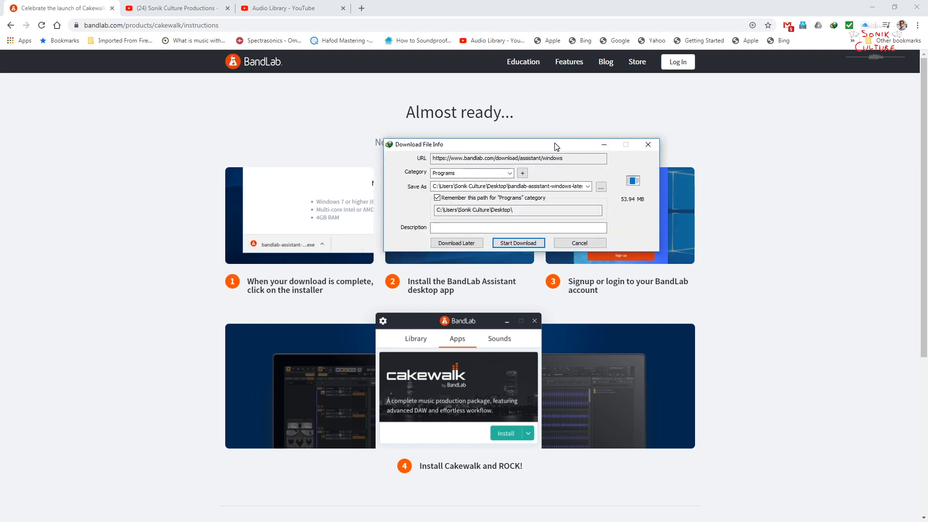
pyautogui.doubleClick(513, 186)
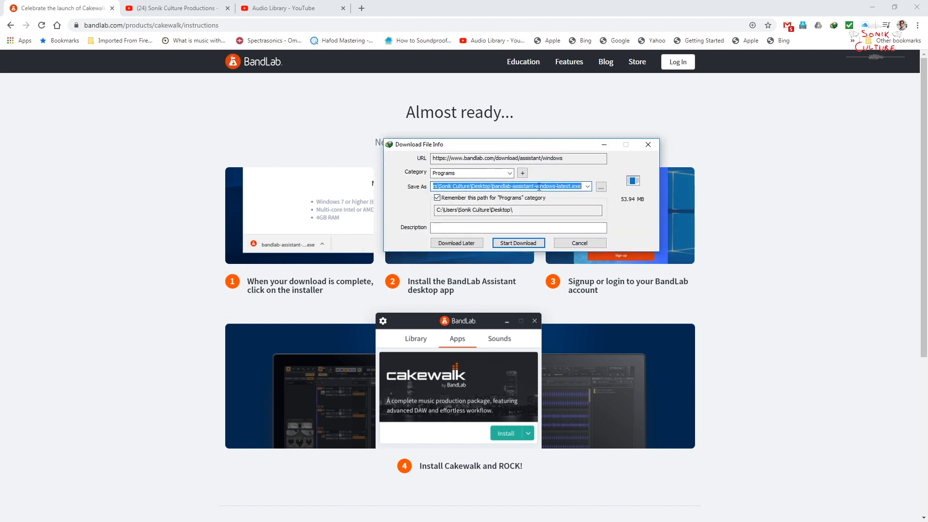
pyautogui.click(581, 242)
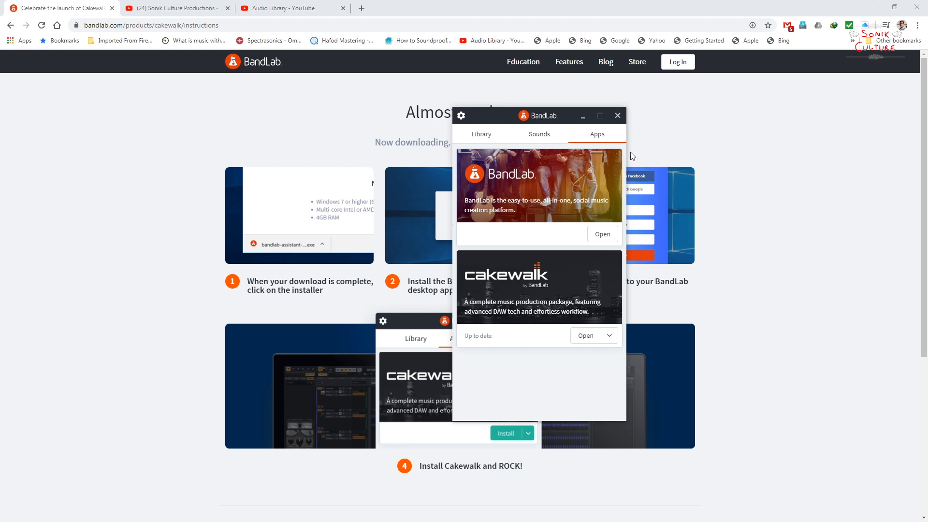
# Step: Look through the Library and Sounds sections of BandLab Assistant and return to Apps
pyautogui.moveTo(496, 121); pyautogui.dragTo(747, 126)
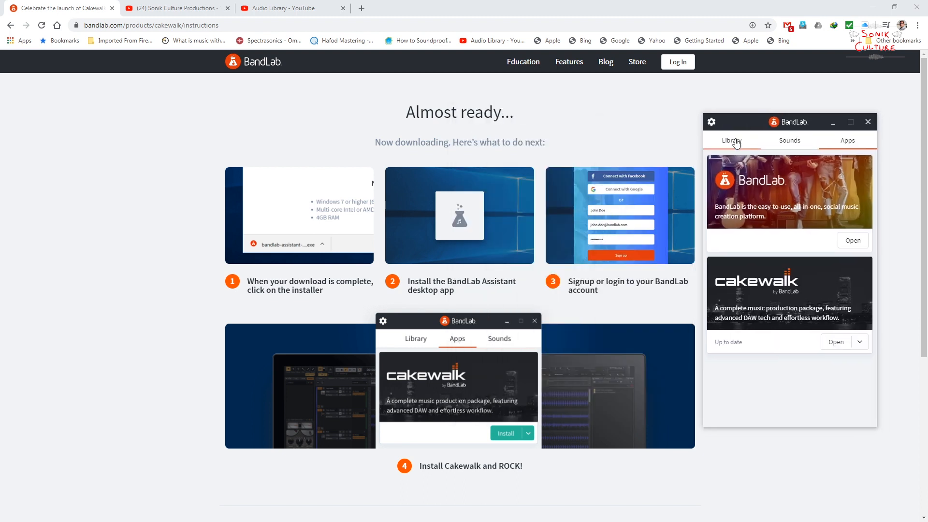
pyautogui.click(738, 143)
pyautogui.click(791, 141)
pyautogui.click(836, 142)
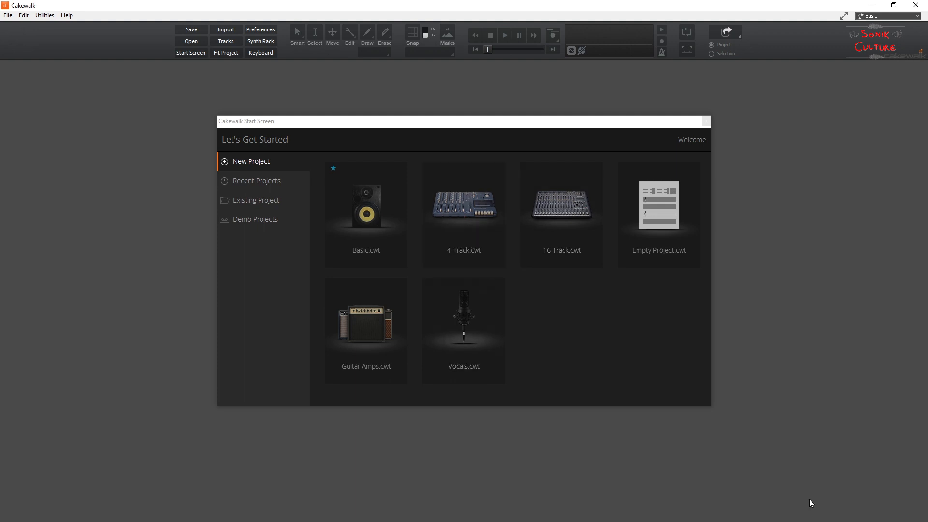
# Step: Create a Cakewalk project from the Empty Project template and set the audio driver mode to ASIO in the preferences
pyautogui.click(660, 231)
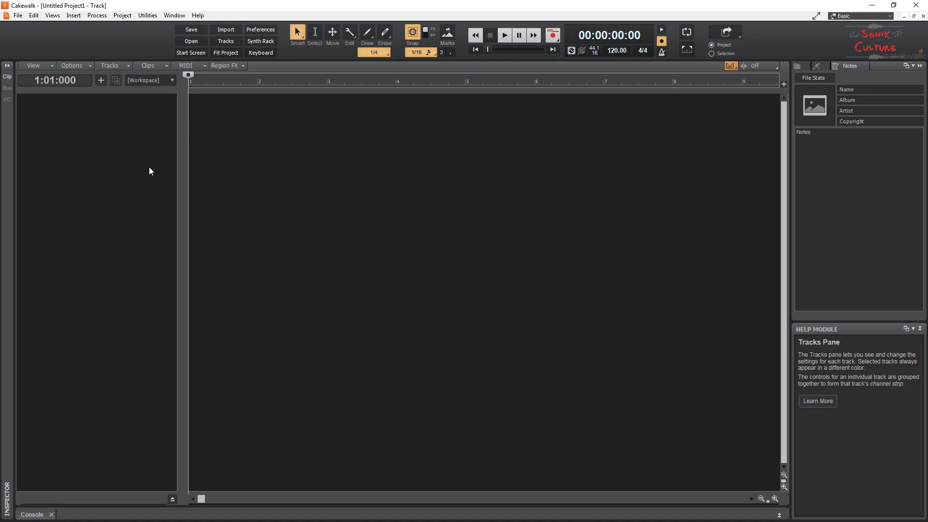
pyautogui.click(262, 30)
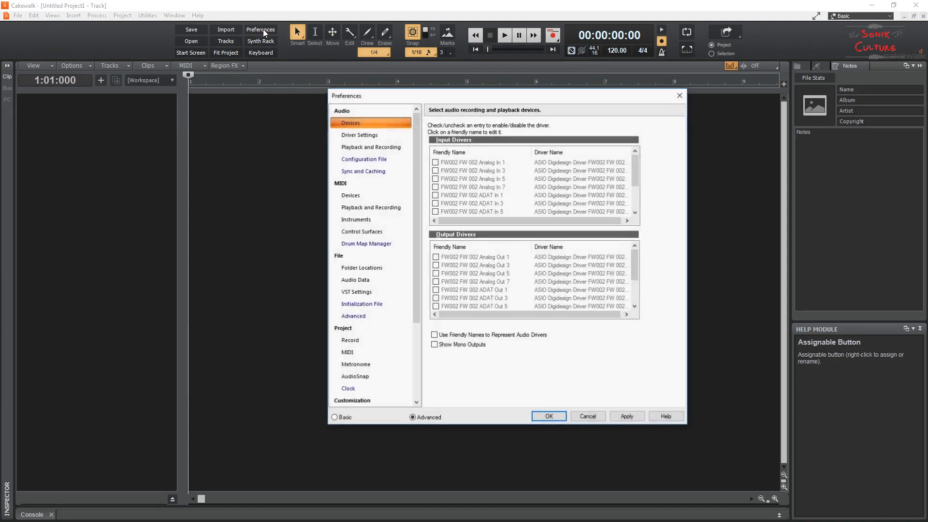
pyautogui.click(354, 147)
pyautogui.click(488, 130)
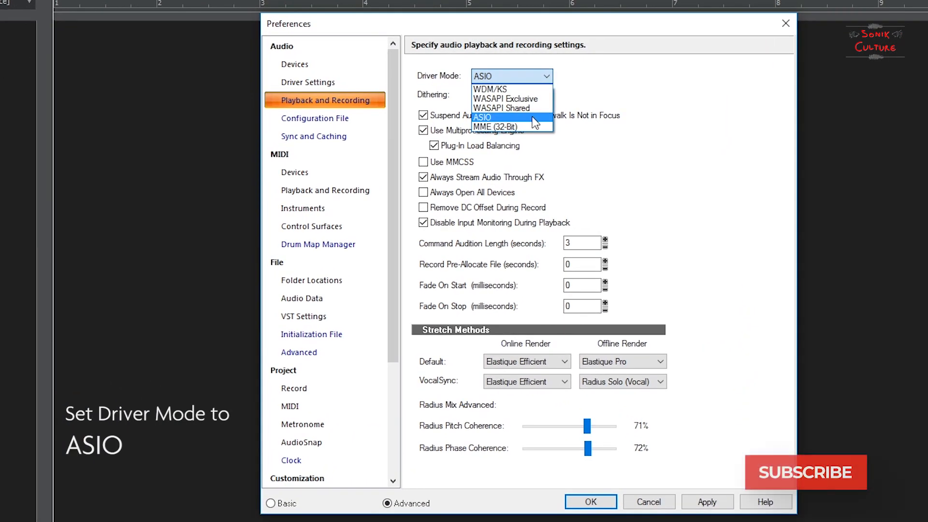
pyautogui.click(490, 116)
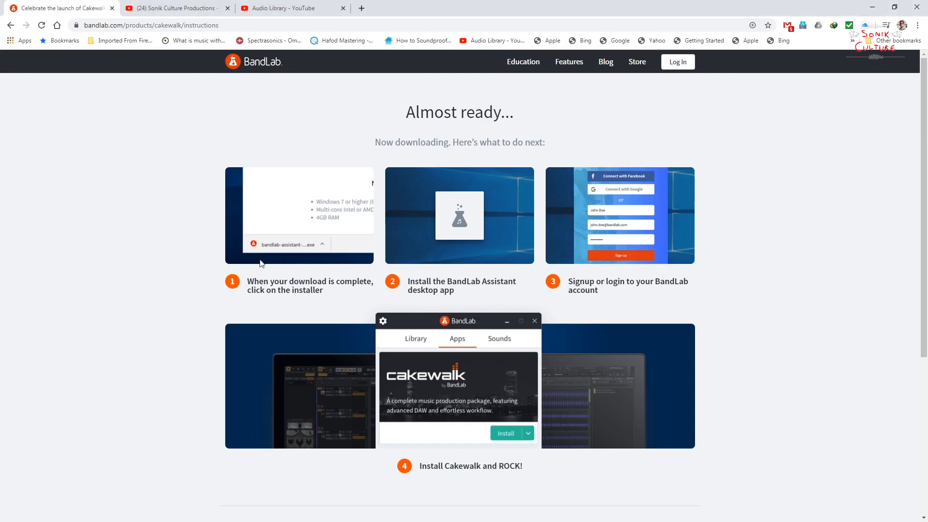
# Step: Search Google for "asio 4 all" in a new browser tab and open the ASIO4ALL website
pyautogui.click(361, 8)
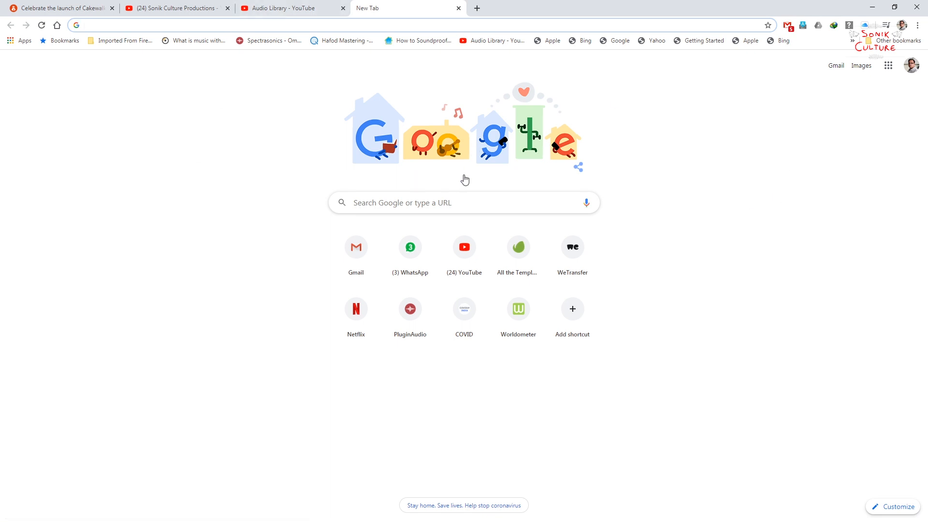
pyautogui.click(452, 207)
pyautogui.click(386, 220)
pyautogui.write('asio')
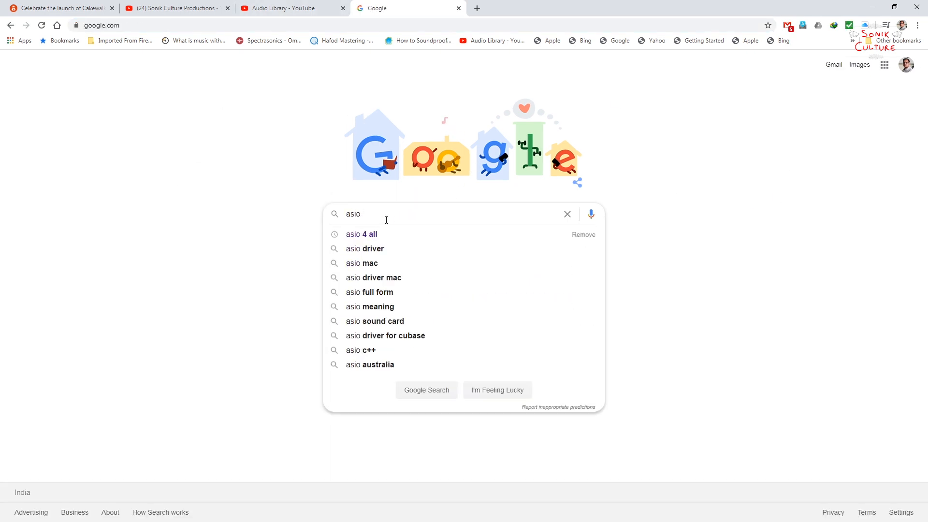
pyautogui.press('Down')
pyautogui.press('Return')
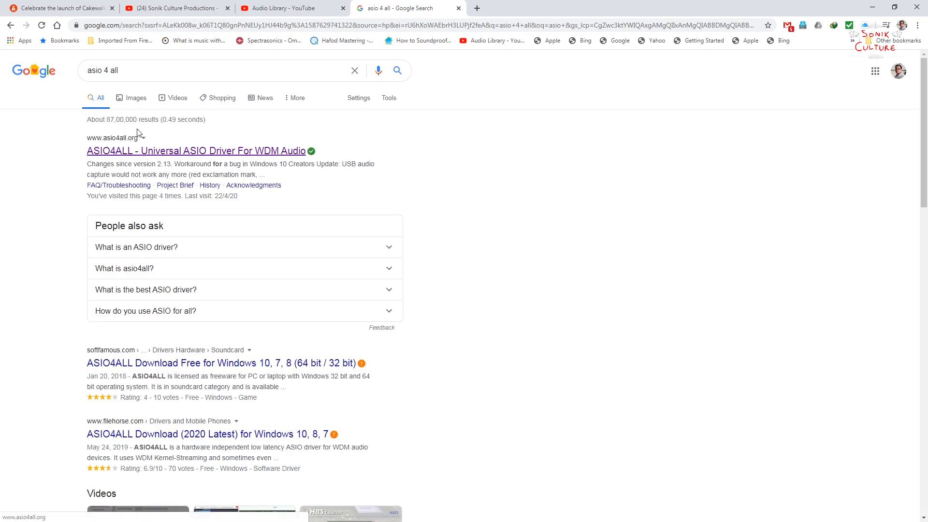
pyautogui.click(147, 153)
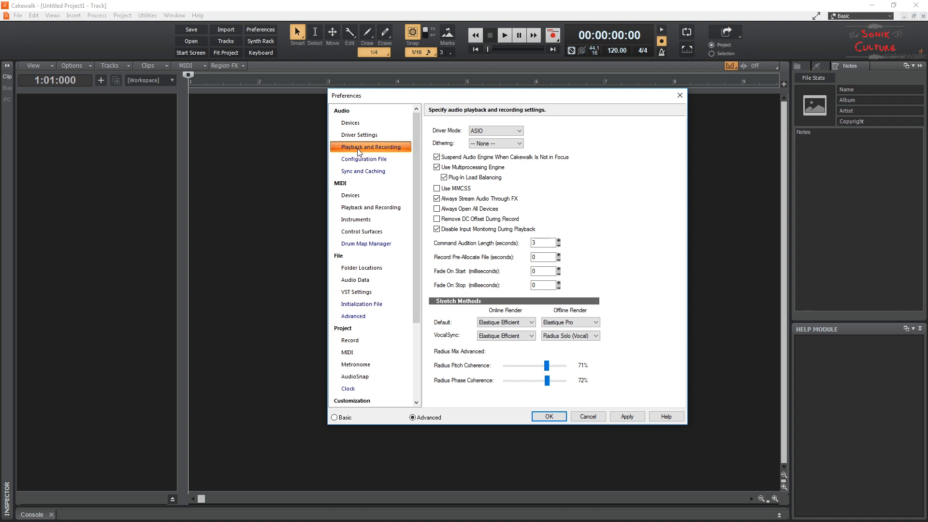
# Step: Back in Cakewalk's preferences, review the driver mode choices and the list of available audio input drivers
pyautogui.click(491, 131)
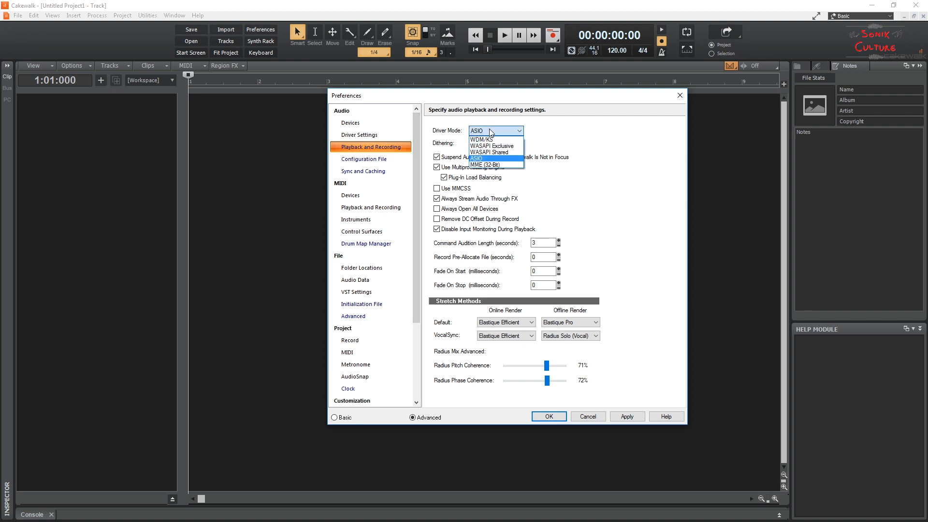
pyautogui.click(490, 132)
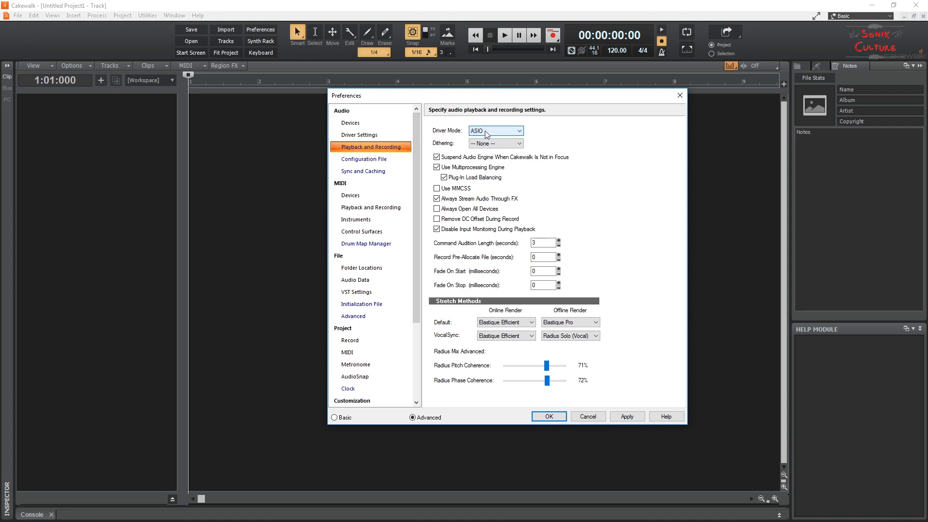
pyautogui.click(349, 124)
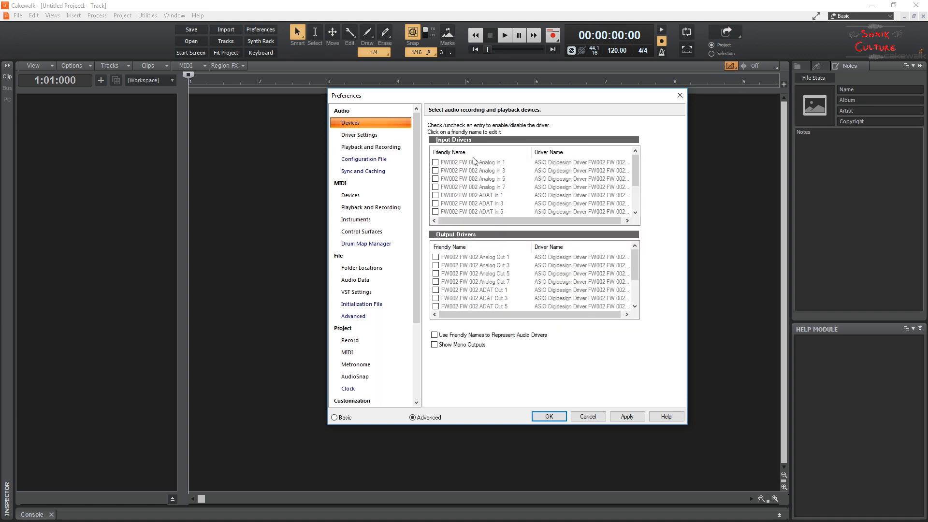
pyautogui.scroll(2, 469, 172)
pyautogui.scroll(-2, 468, 174)
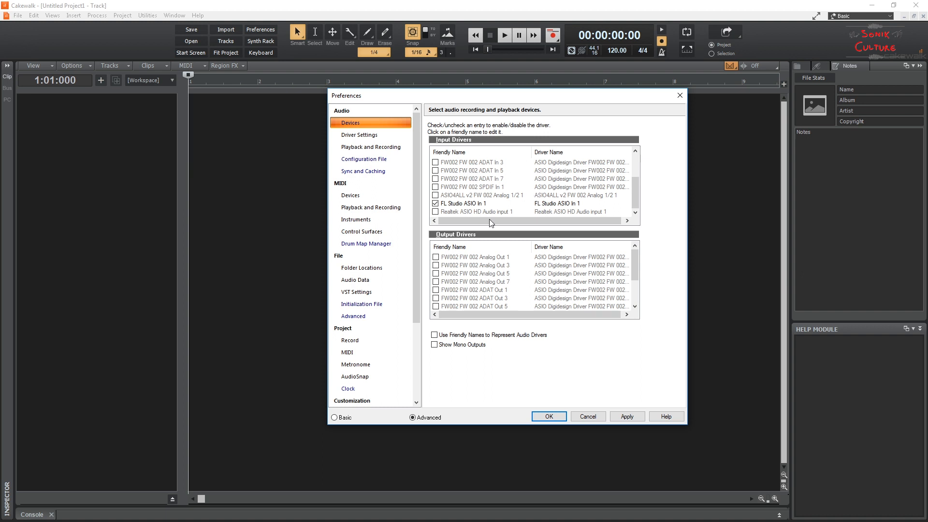
pyautogui.scroll(2, 466, 177)
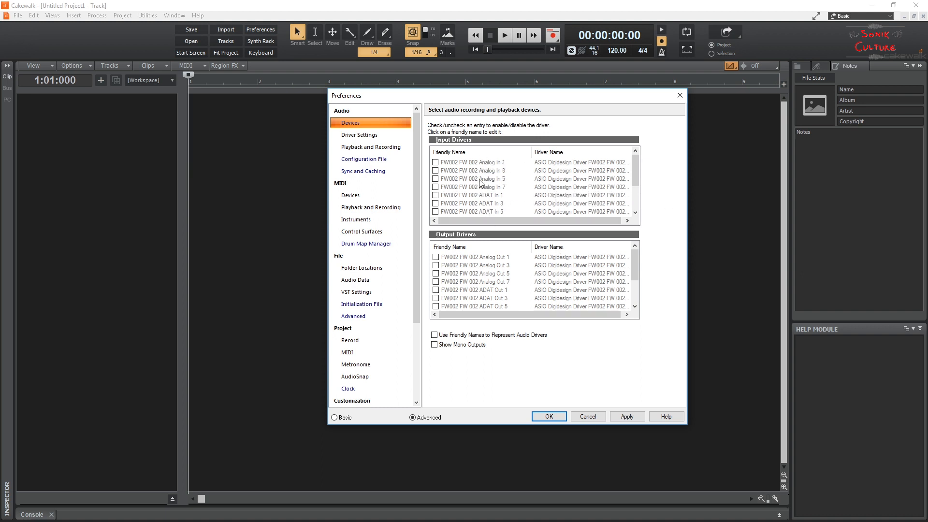
pyautogui.scroll(-2, 461, 196)
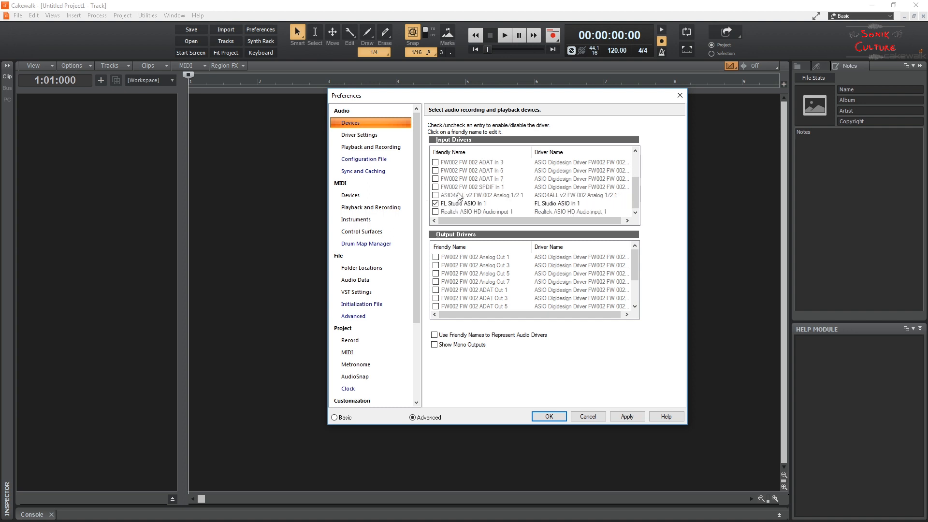
pyautogui.scroll(2, 486, 170)
pyautogui.scroll(-2, 483, 173)
# Step: Select the FL Studio ASIO In 1 input driver and apply the audio preferences
pyautogui.click(473, 207)
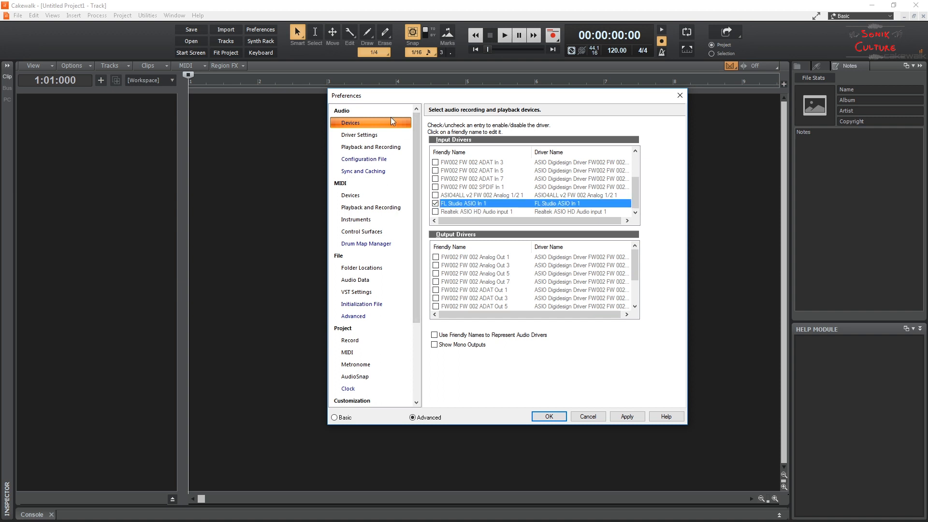
pyautogui.click(627, 417)
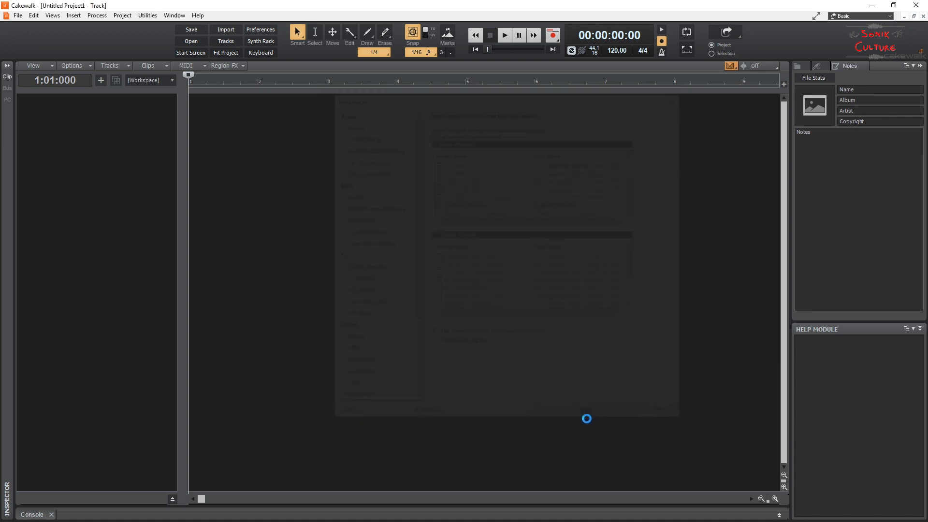
pyautogui.click(550, 420)
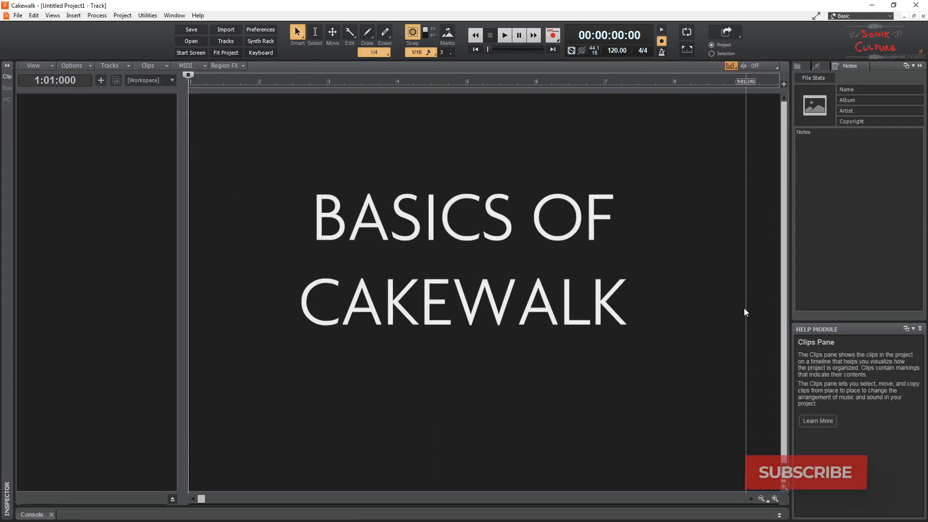
# Step: Insert an audio track, expand its track strip and rename it Vocals
pyautogui.rightClick(80, 130)
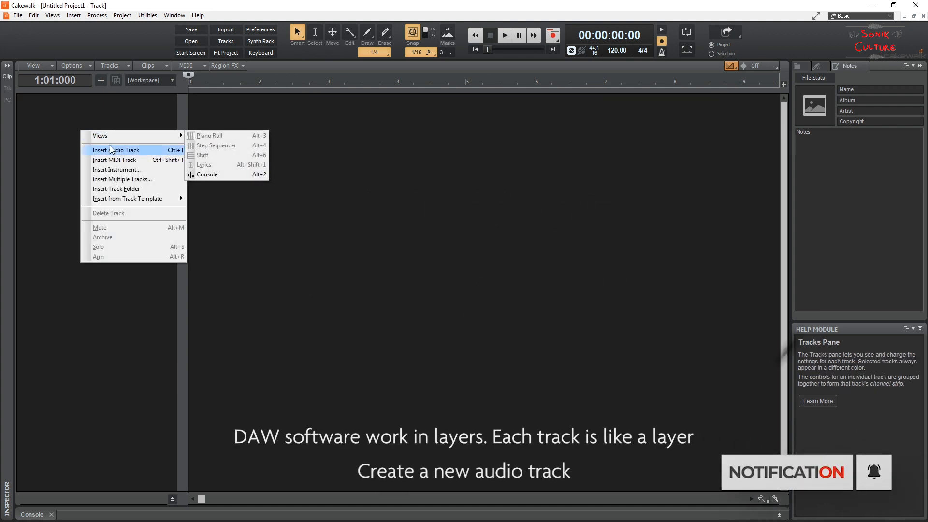
pyautogui.click(114, 150)
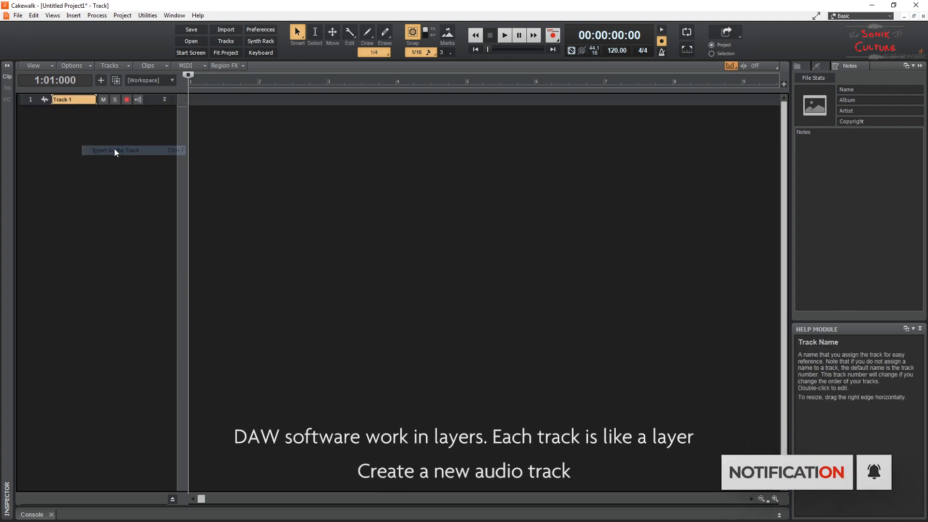
pyautogui.click(165, 100)
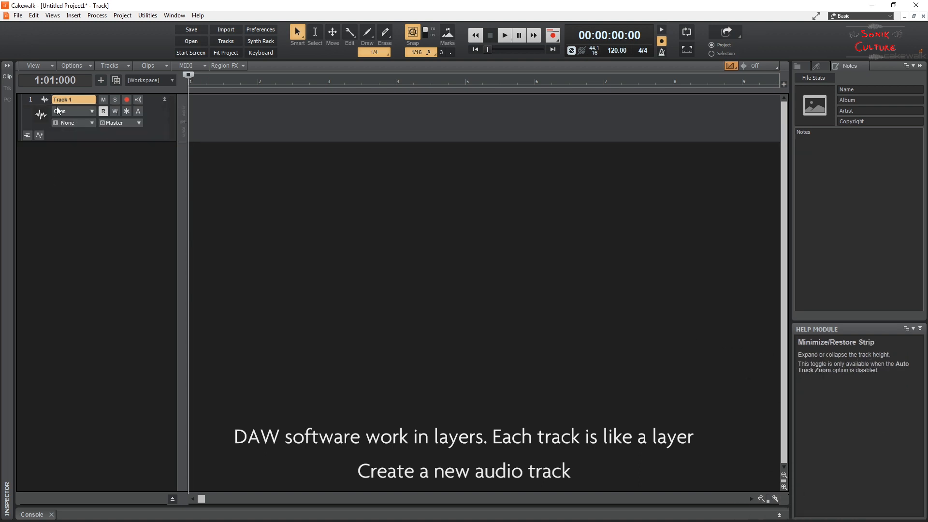
pyautogui.doubleClick(69, 99)
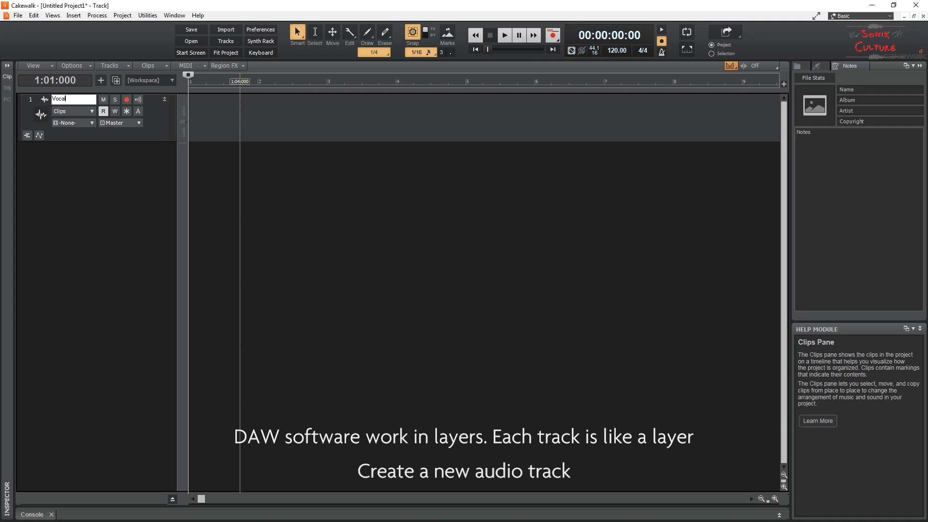
pyautogui.press('Return')
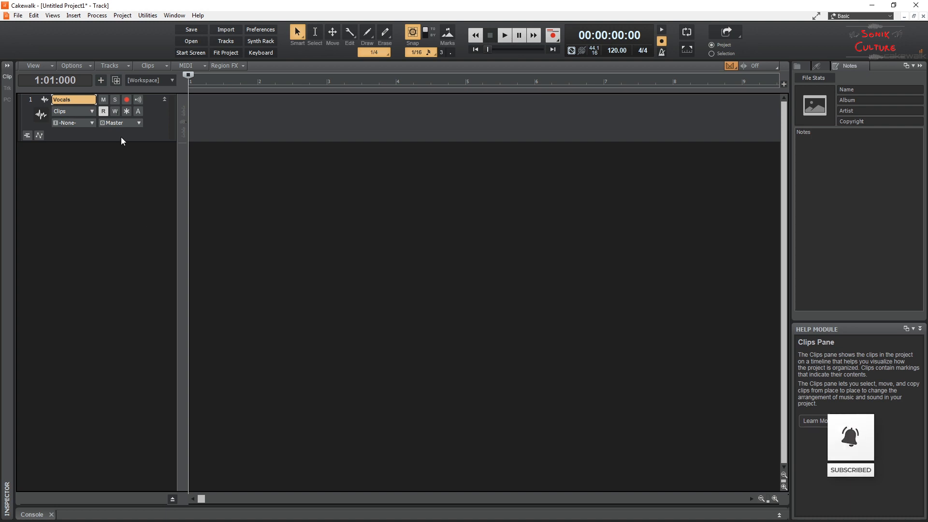
# Step: Set up the Vocals track to record from Left FL Studio ASIO In 1, with record arm and input echo enabled
pyautogui.click(126, 99)
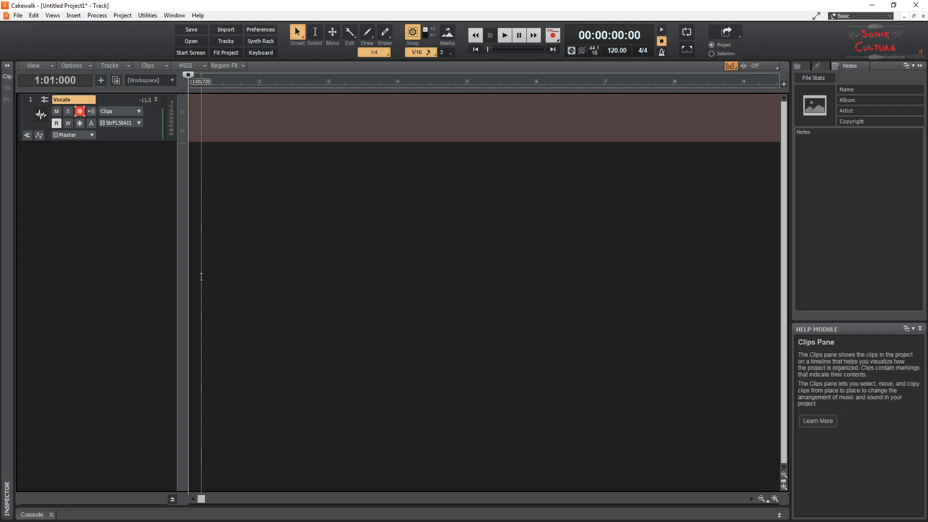
pyautogui.click(124, 125)
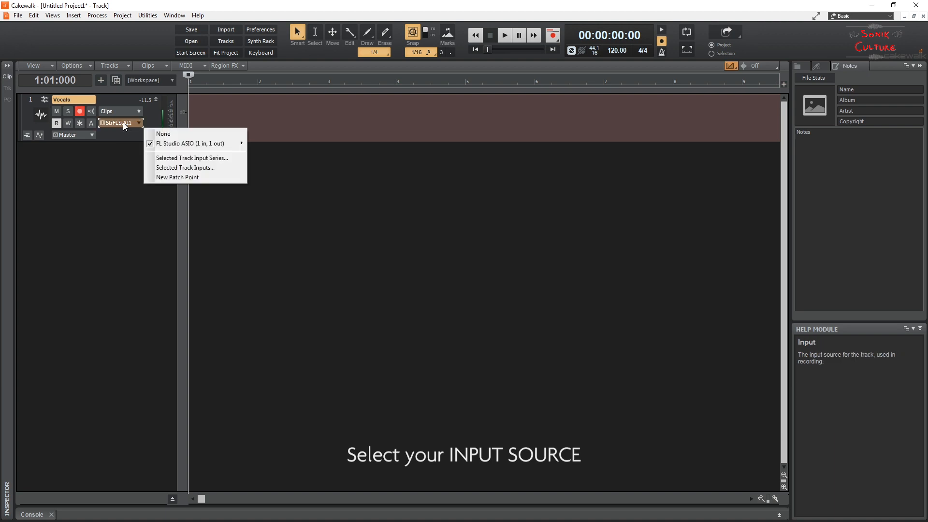
pyautogui.moveTo(175, 145)
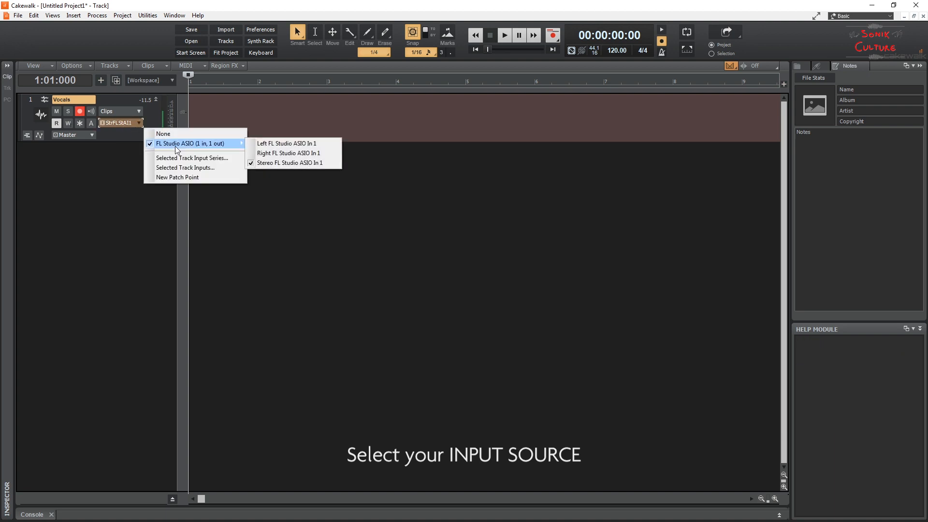
pyautogui.click(287, 144)
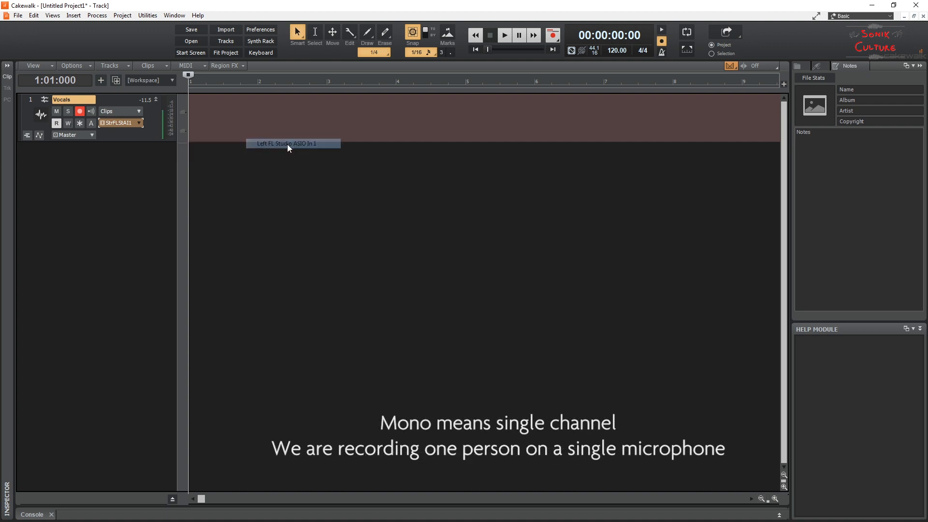
pyautogui.click(91, 112)
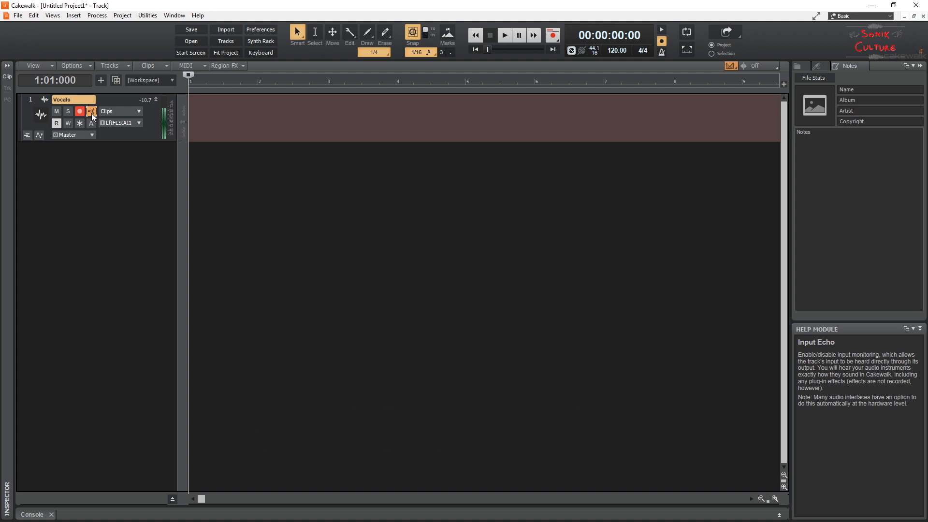
# Step: Turn off input echo on the Vocals track
pyautogui.click(91, 111)
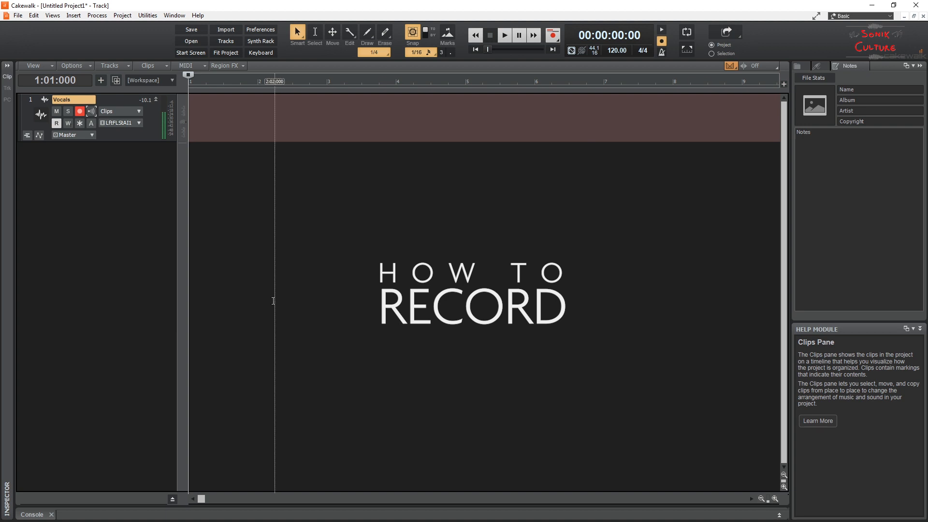
# Step: Start saving the project and choose the Youtube Tutorial folder inside Cakewalk Projects as its location
pyautogui.click(18, 17)
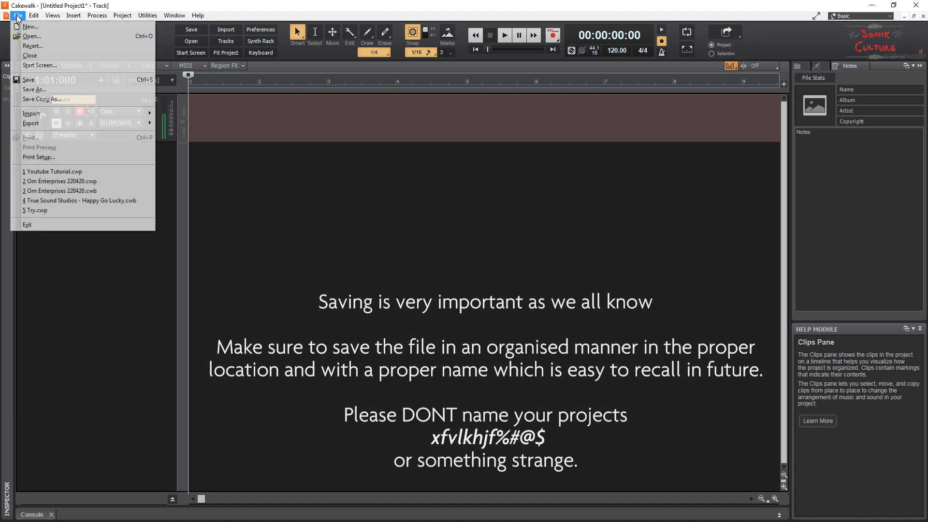
pyautogui.click(52, 80)
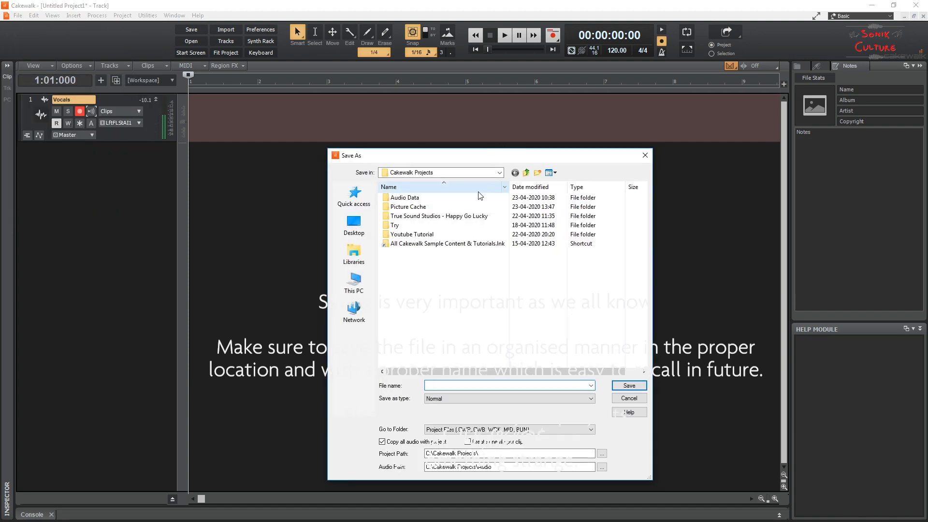
pyautogui.click(415, 235)
pyautogui.click(416, 236)
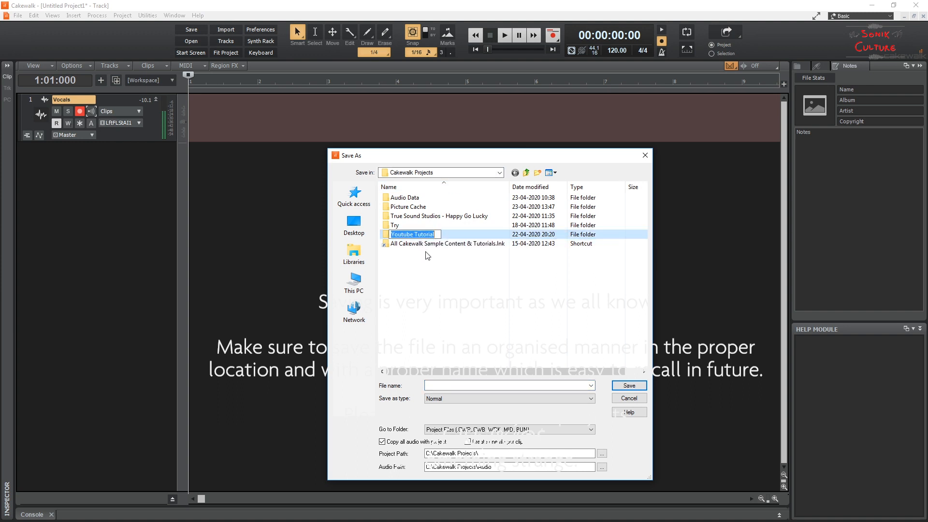
pyautogui.click(428, 266)
pyautogui.click(407, 235)
pyautogui.doubleClick(407, 235)
# Step: Save the project under the file name Youtube Tutorial Recording in Cakewalk and dismiss the project information dialog
pyautogui.click(450, 386)
pyautogui.write('Youtube')
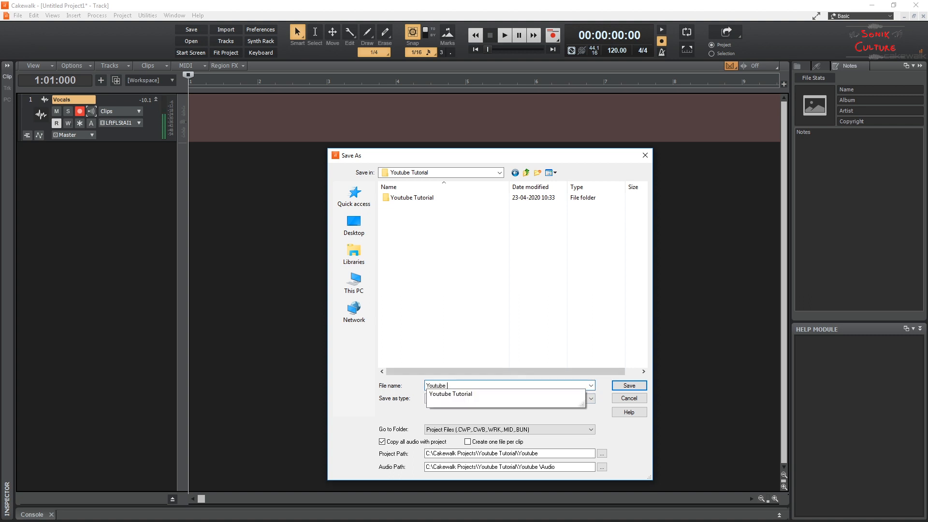
pyautogui.write(' Tutorial Recording in Caj')
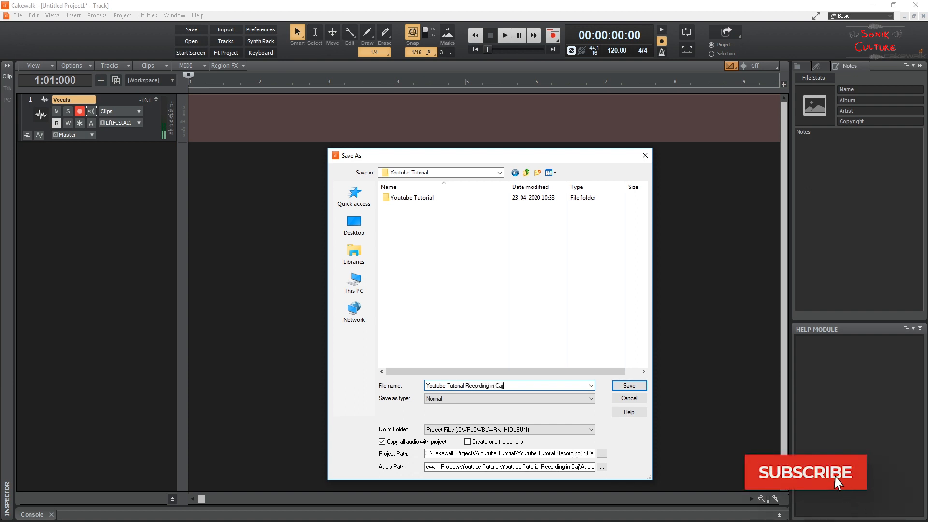
pyautogui.press('BackSpace')
pyautogui.write('kewalk')
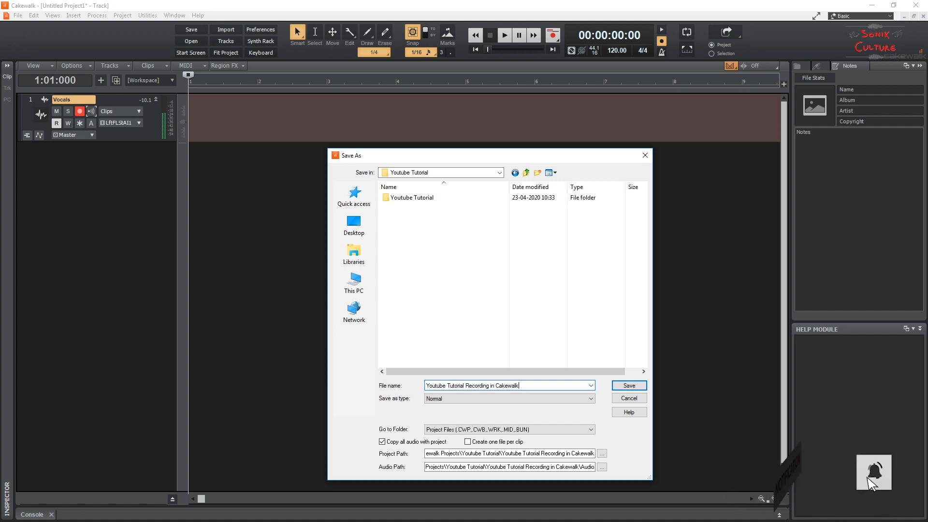
pyautogui.hotkey('ctrl', 'a')
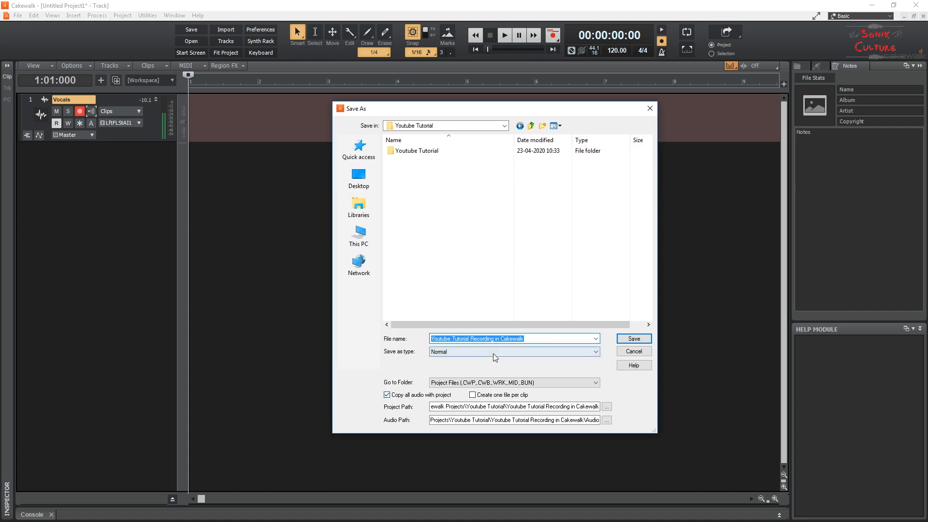
pyautogui.click(619, 338)
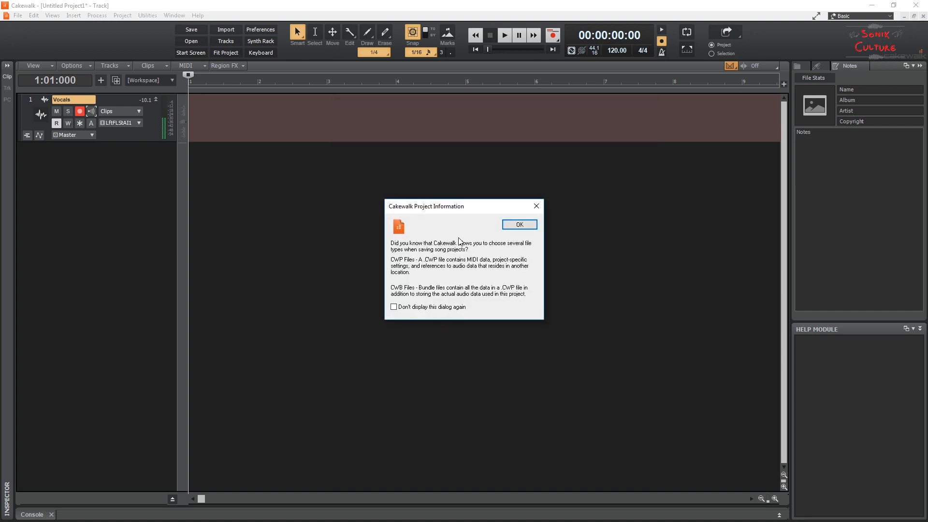
pyautogui.click(519, 225)
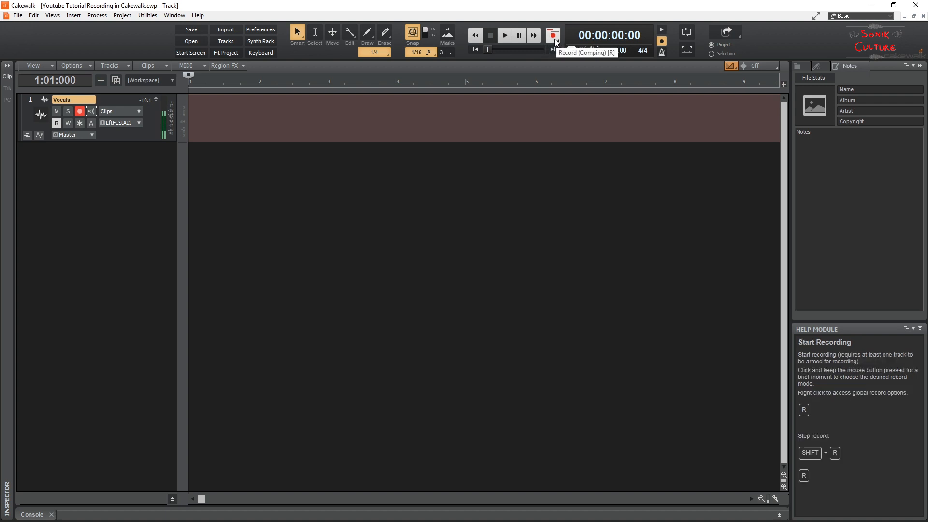
# Step: Record a vocal take of about 33 seconds on the Vocals track
pyautogui.moveTo(555, 39); pyautogui.dragTo(550, 36)
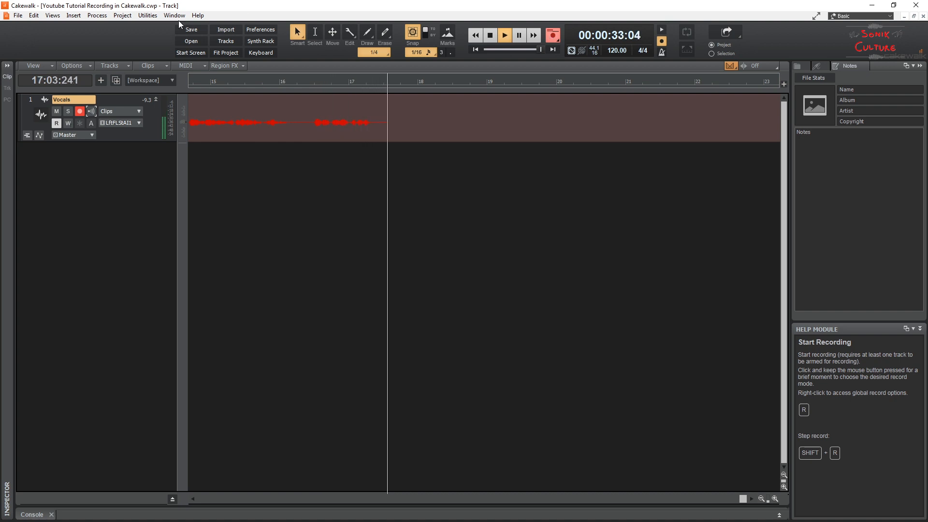
pyautogui.press('space')
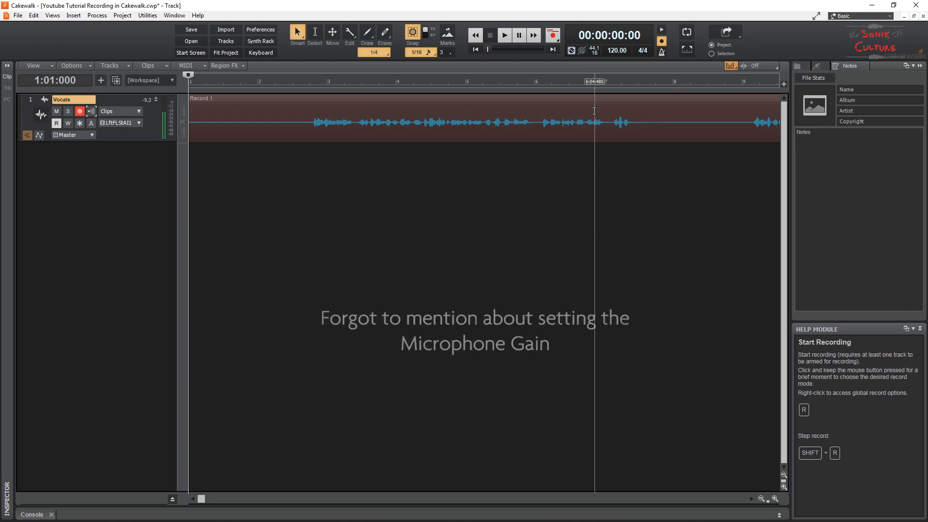
pyautogui.scroll(-3, 457, 130)
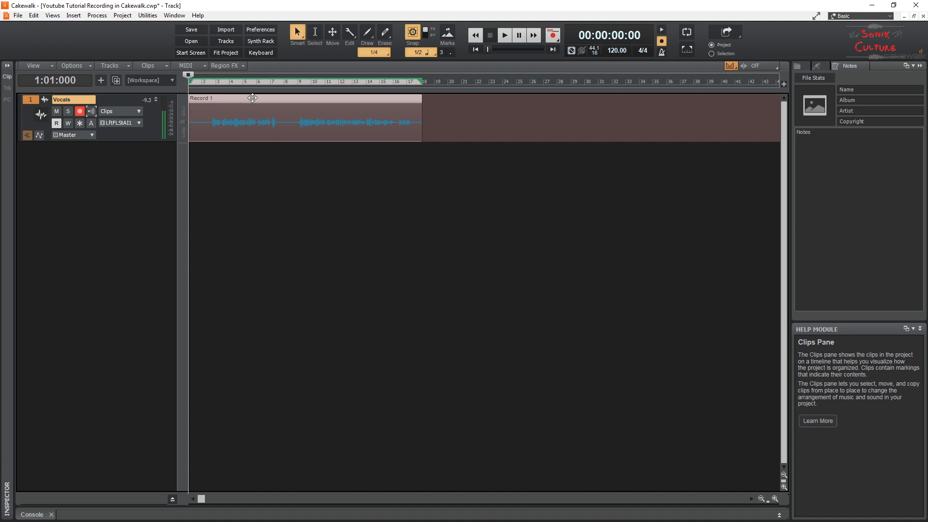
pyautogui.click(94, 17)
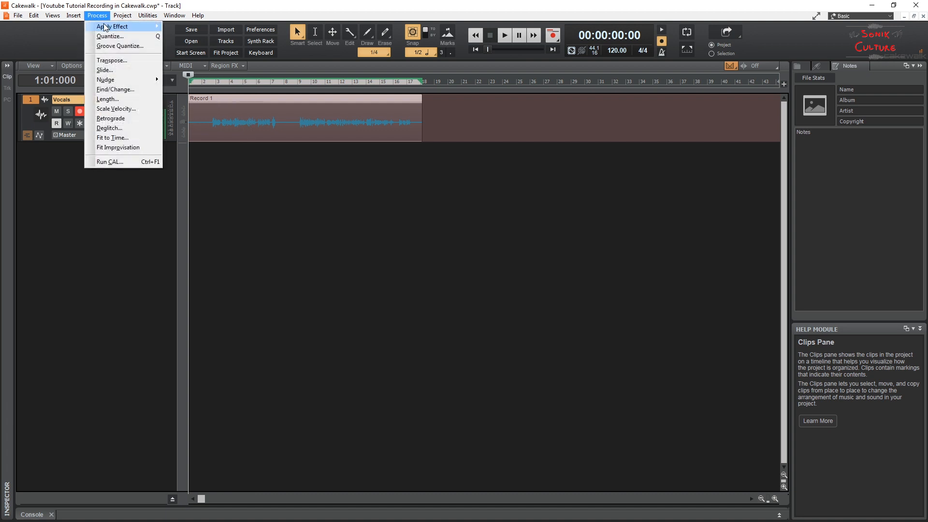
pyautogui.moveTo(107, 27)
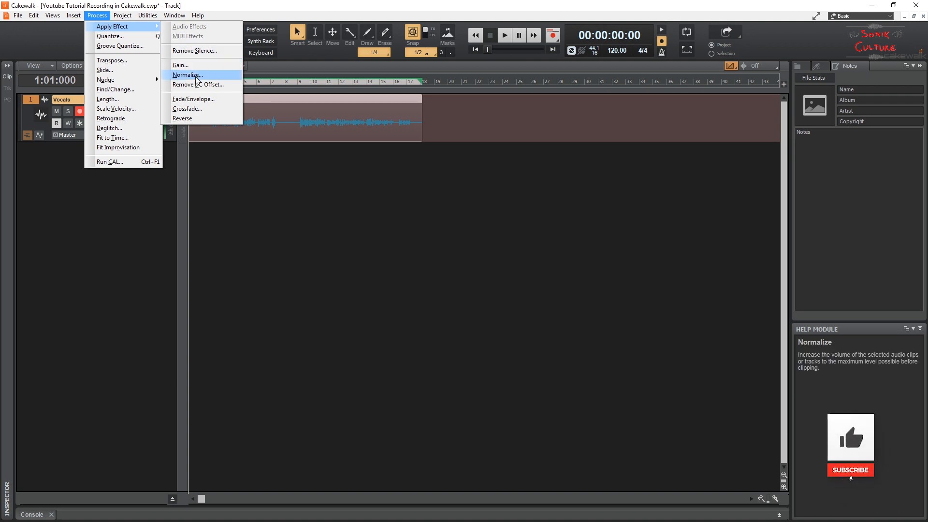
pyautogui.click(203, 8)
# Step: Enlarge the height of the Vocals track to inspect the recorded waveform
pyautogui.moveTo(120, 141); pyautogui.dragTo(124, 331)
pyautogui.scroll(6, 250, 184)
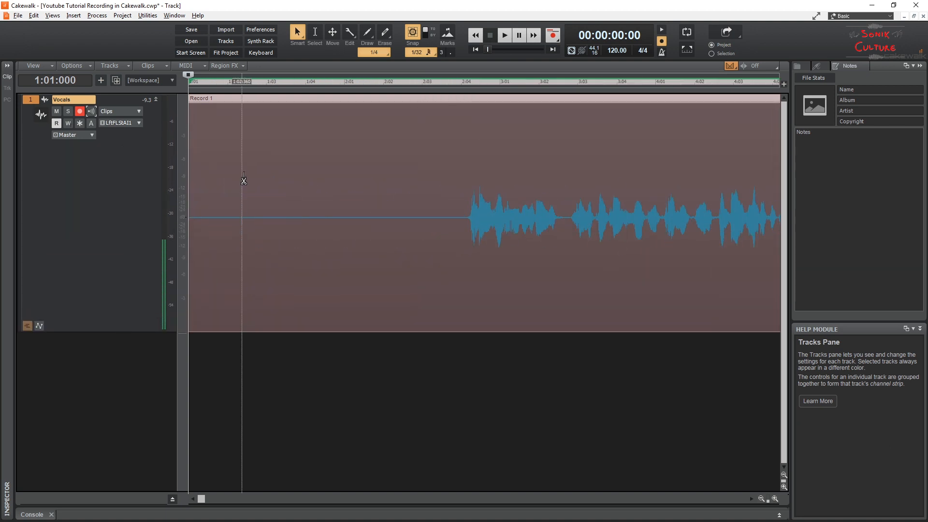
pyautogui.scroll(-5, 243, 184)
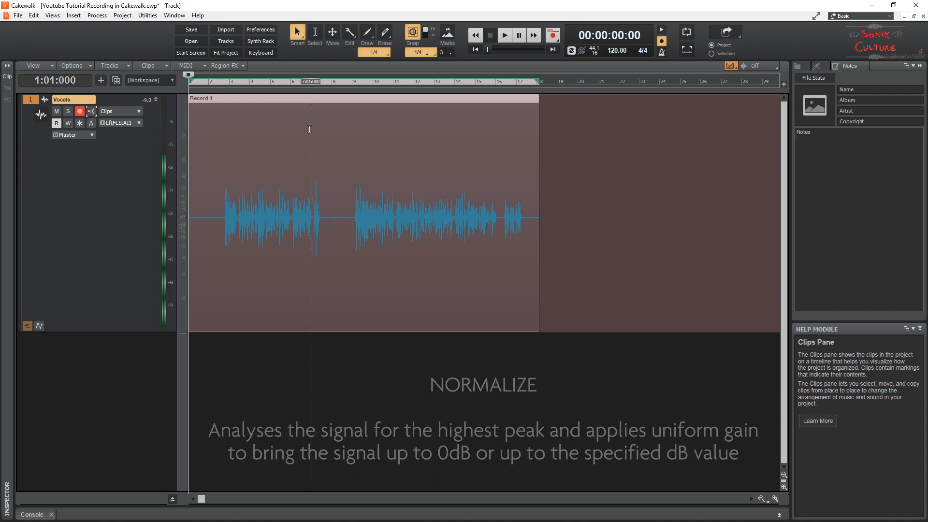
# Step: Normalize the recorded vocal clip to -1.0 dB
pyautogui.click(97, 15)
pyautogui.moveTo(121, 26)
pyautogui.click(215, 73)
pyautogui.moveTo(425, 175); pyautogui.dragTo(650, 135)
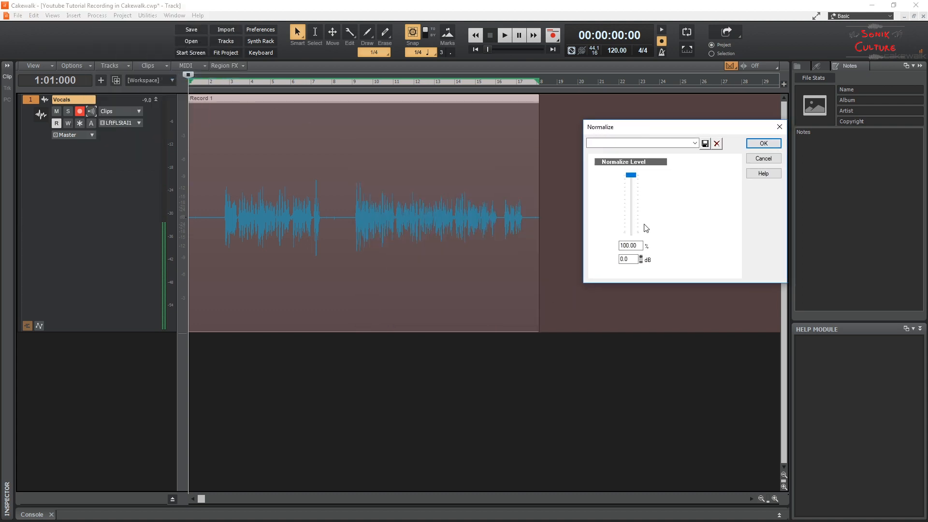
pyautogui.click(632, 260)
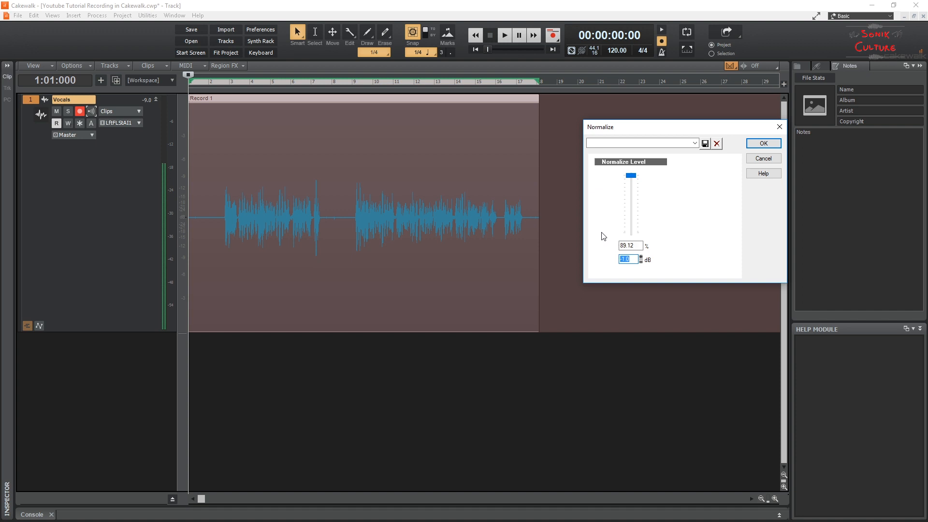
pyautogui.click(764, 144)
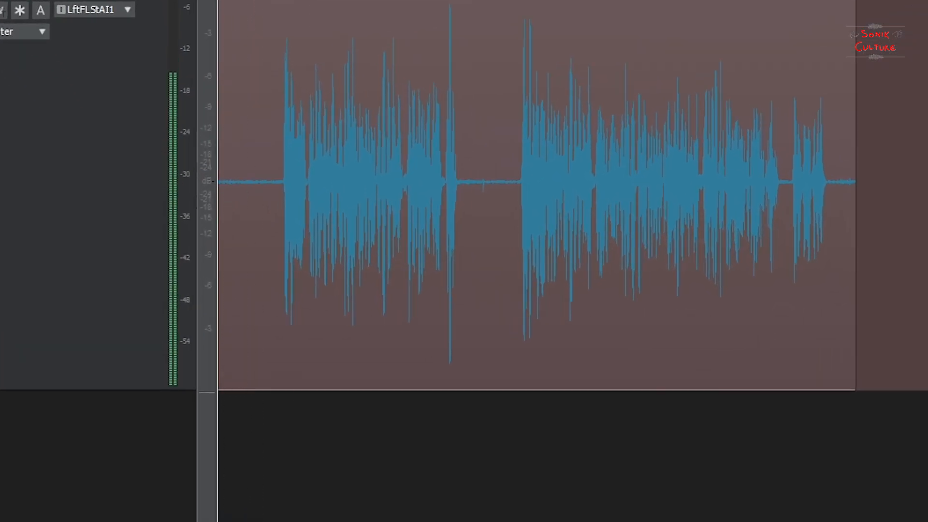
# Step: Delete the silent section at the beginning of the vocal clip, up to just before the voice starts
pyautogui.hotkey('ctrl', 'Right')
pyautogui.hotkey('ctrl', 'Right')
pyautogui.hotkey('ctrl', 'Right')
pyautogui.hotkey('ctrl', 'Right')
pyautogui.hotkey('ctrl', 'Right')
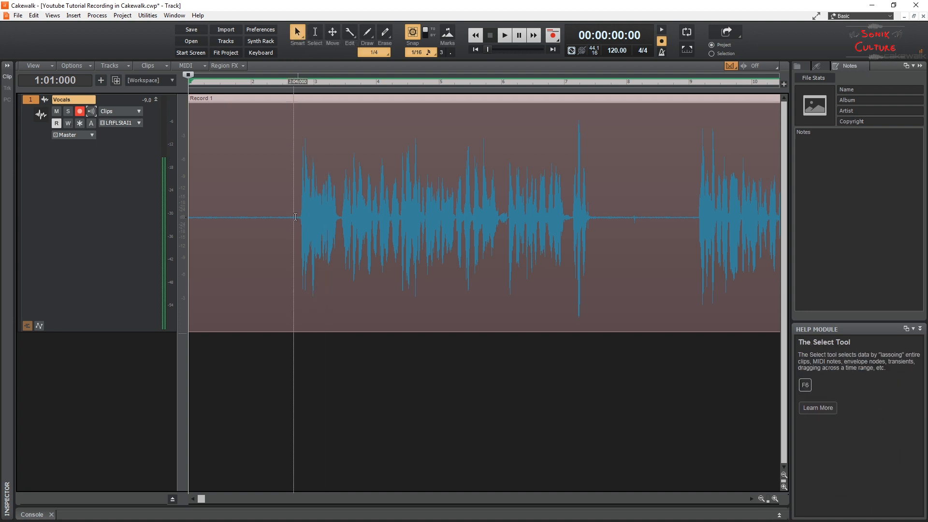
pyautogui.moveTo(298, 214); pyautogui.dragTo(146, 217)
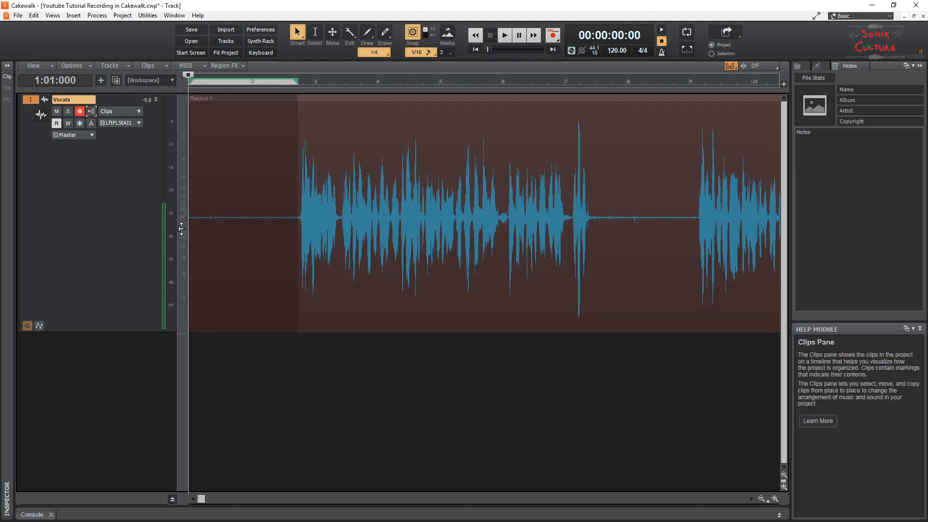
pyautogui.press('Delete')
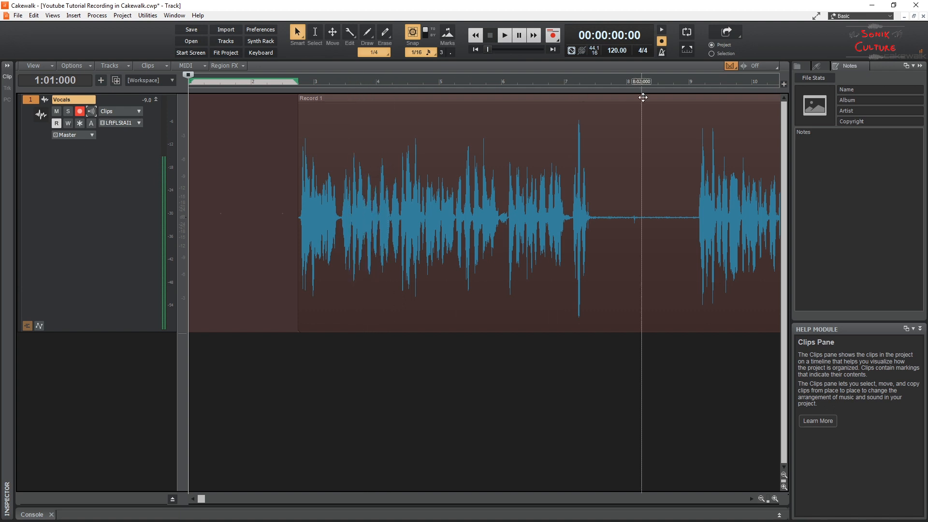
# Step: Move the trimmed vocal clip to the start of the project and play it back
pyautogui.moveTo(643, 98); pyautogui.dragTo(521, 112)
pyautogui.press('space')
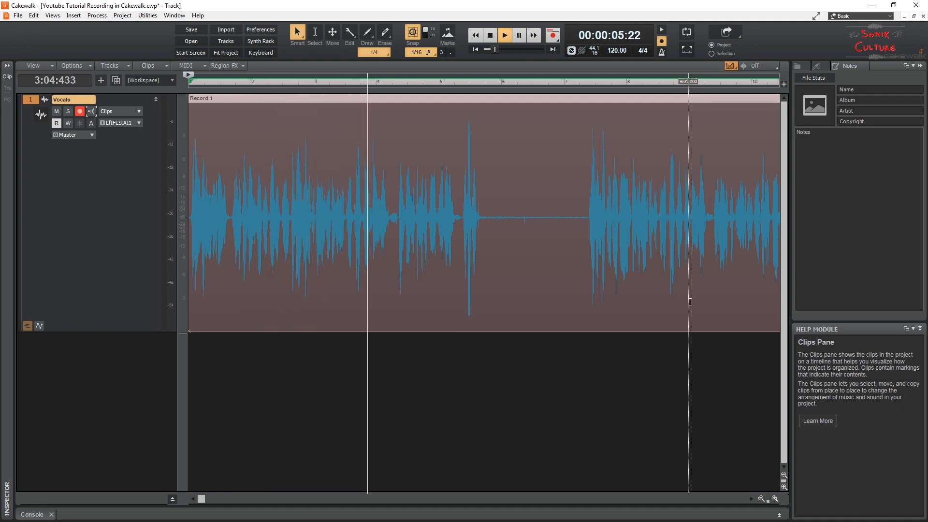
pyautogui.press('space')
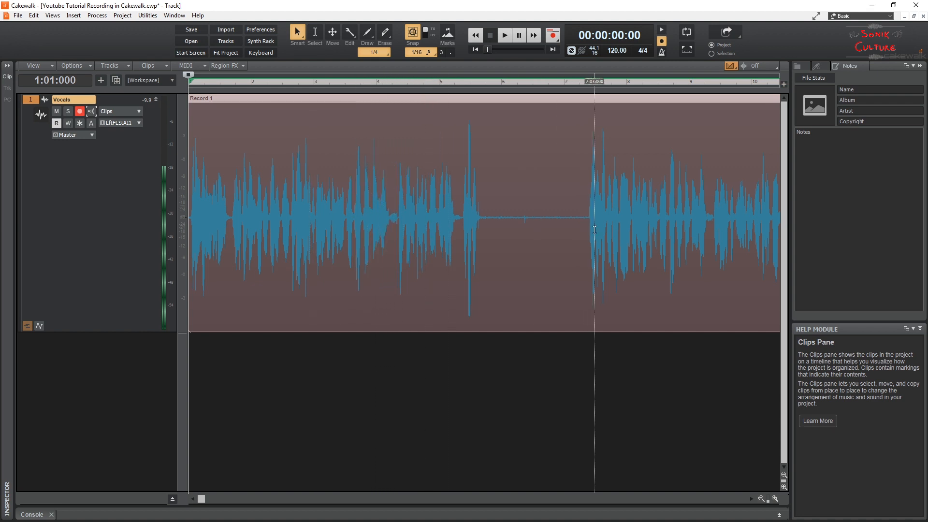
# Step: Delete the unwanted vocal passage from about bar 4 to bar 7 and move the remaining clip back to close the gap
pyautogui.moveTo(399, 224); pyautogui.dragTo(588, 232)
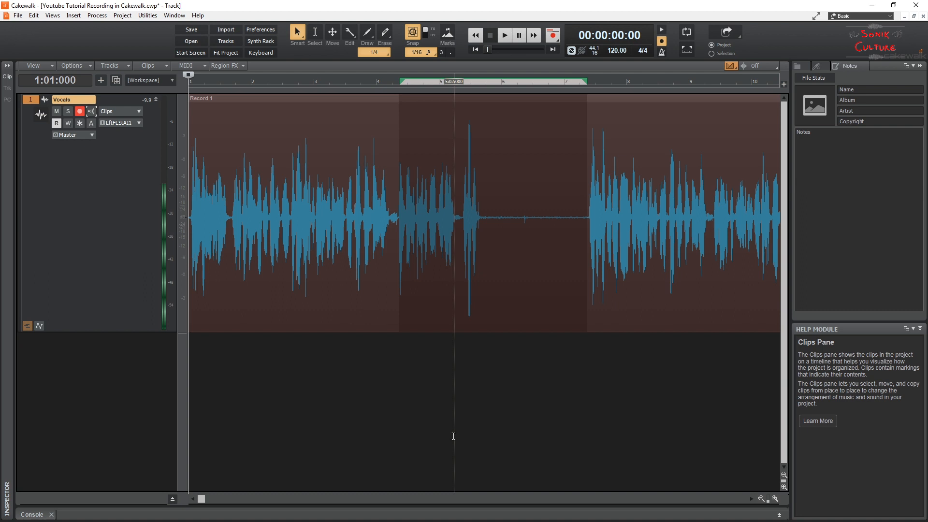
pyautogui.press('Delete')
pyautogui.moveTo(638, 101); pyautogui.dragTo(451, 101)
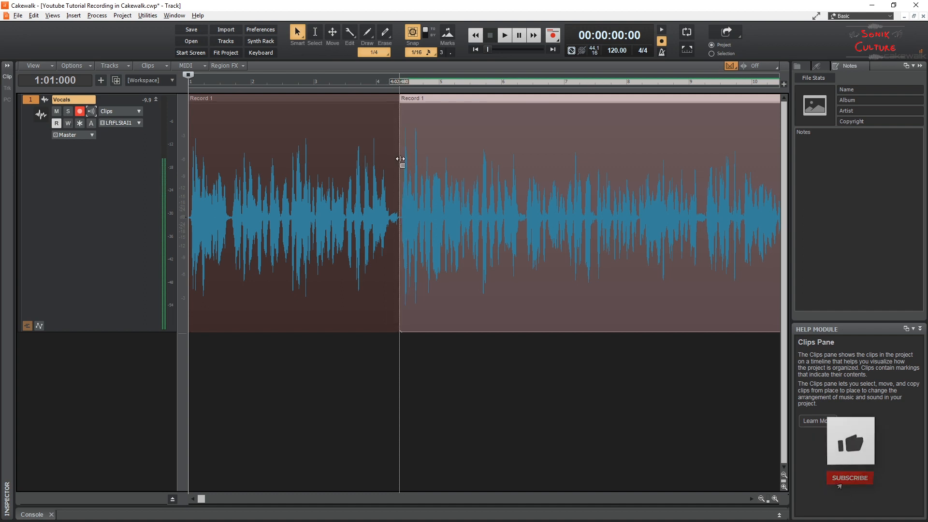
# Step: Try overlapping the second clip onto the first with automatic crossfades disabled, undo the move and re-enable automatic crossfades
pyautogui.scroll(5, 401, 159)
pyautogui.scroll(-2, 401, 168)
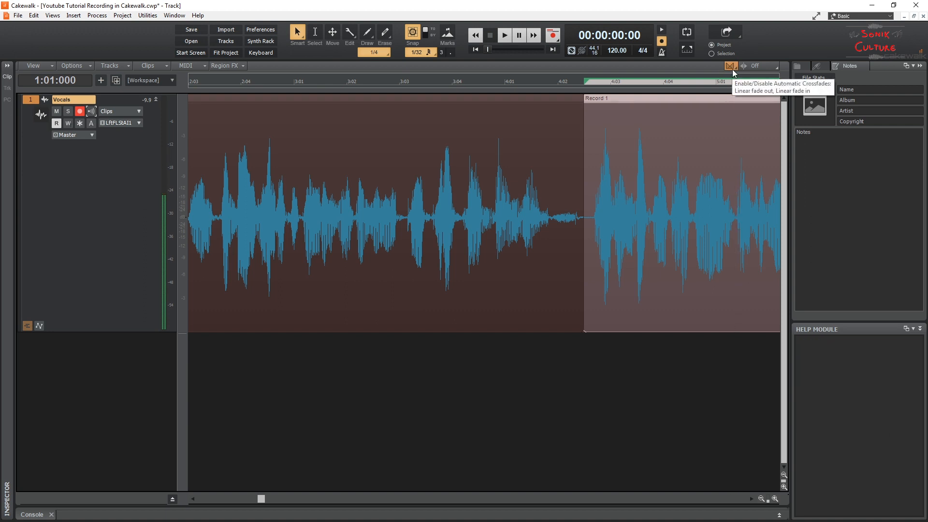
pyautogui.click(733, 68)
pyautogui.moveTo(624, 99); pyautogui.dragTo(599, 102)
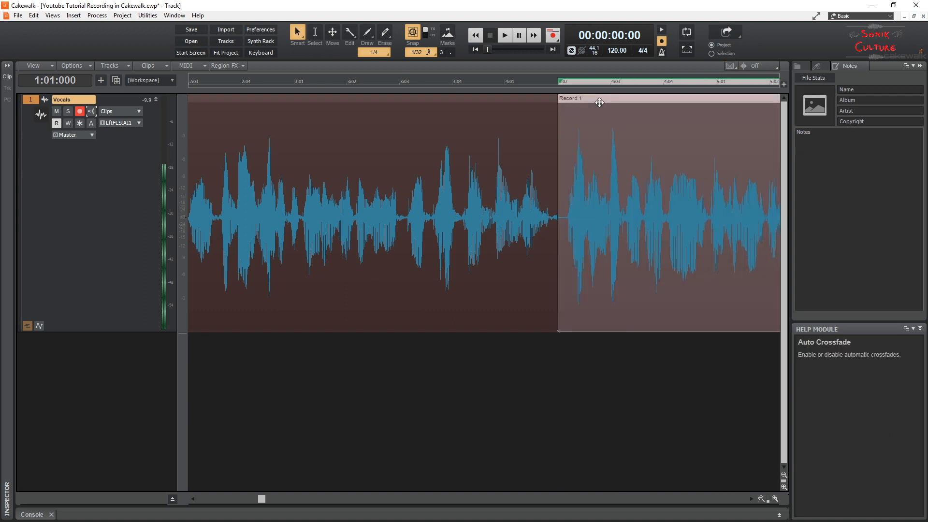
pyautogui.hotkey('ctrl', 'z')
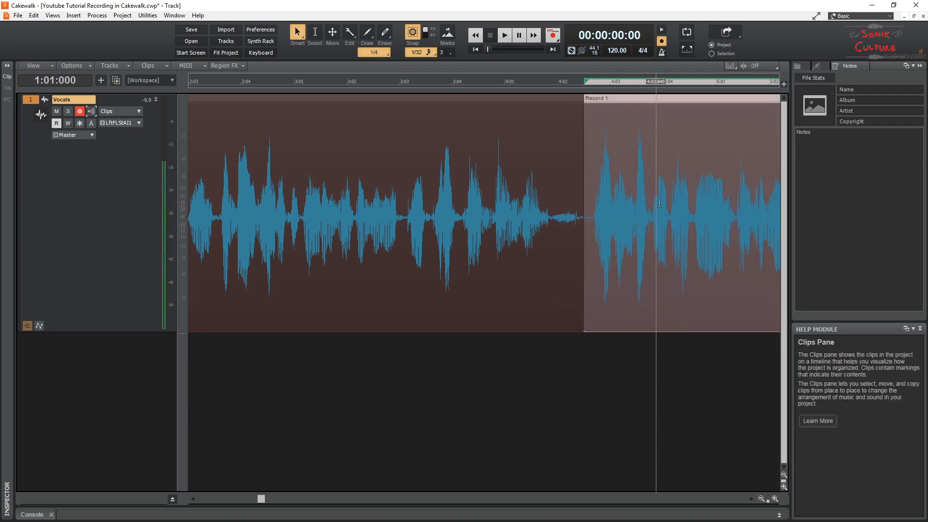
pyautogui.click(731, 68)
# Step: Overlap the second clip slightly onto the end of the first to create an automatic crossfade
pyautogui.moveTo(659, 99); pyautogui.dragTo(647, 100)
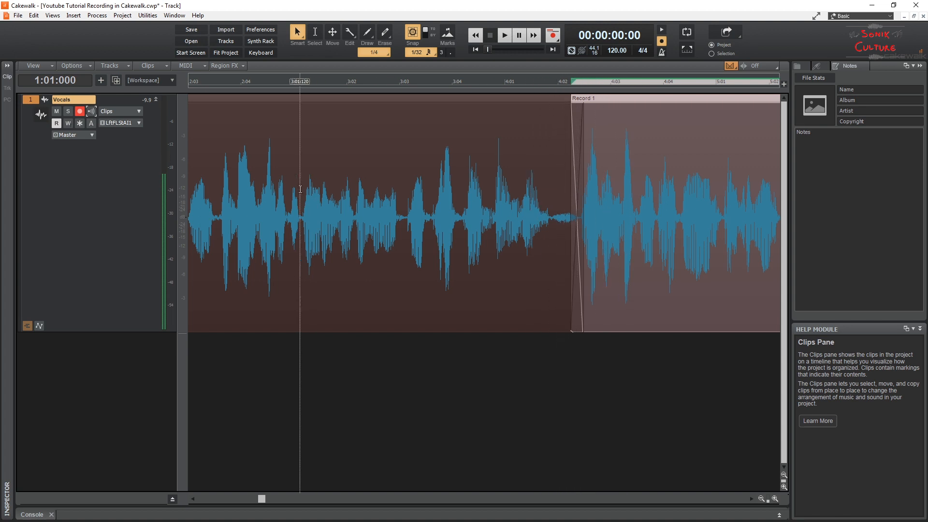
pyautogui.scroll(-3, 509, 177)
pyautogui.scroll(-1, 503, 174)
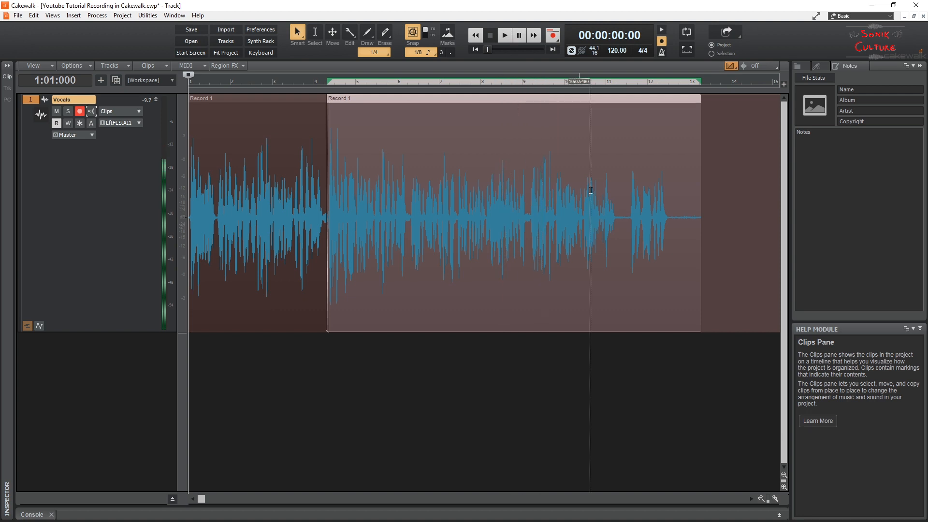
# Step: Trim the silence off the end of the second clip and return the playback position to 1:01:000
pyautogui.click(403, 206)
pyautogui.click(439, 200)
pyautogui.moveTo(701, 176)
pyautogui.mouseDown()
pyautogui.moveTo(674, 176)
pyautogui.moveTo(657, 450)
pyautogui.mouseUp()
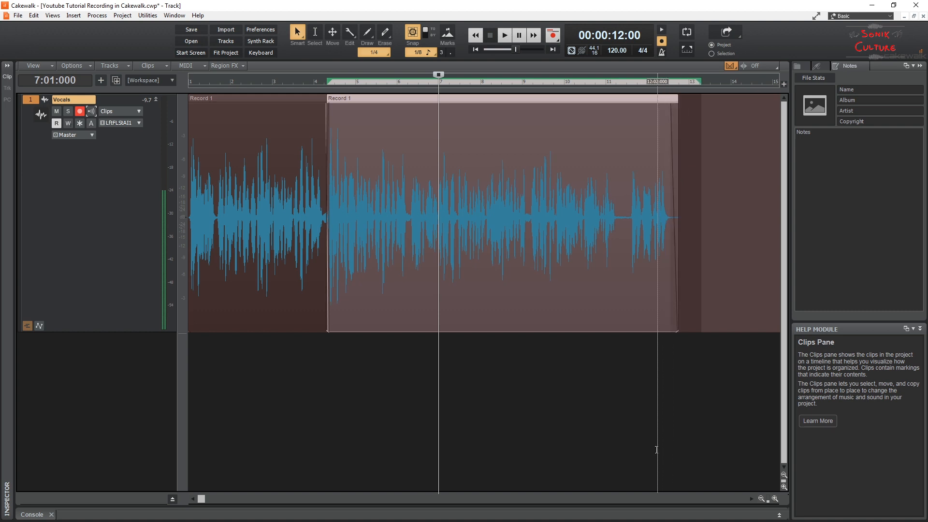
pyautogui.click(193, 83)
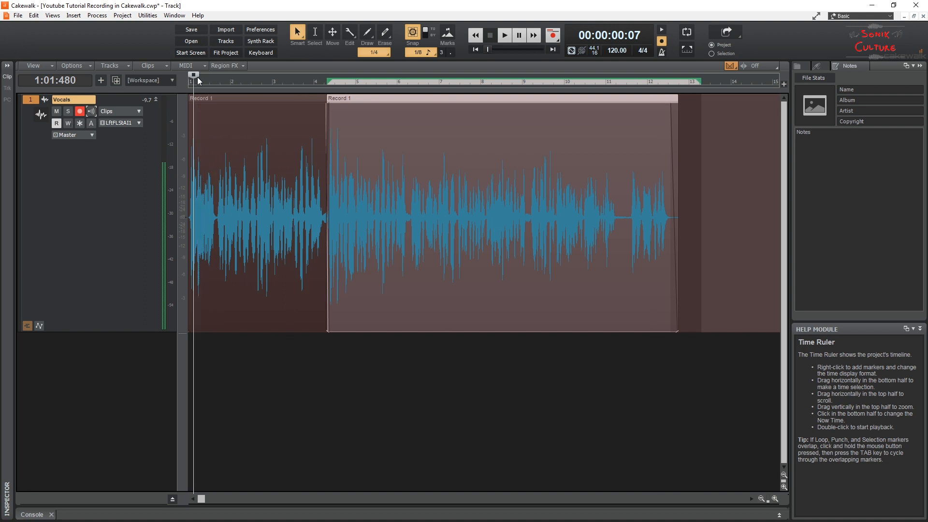
pyautogui.moveTo(193, 75); pyautogui.dragTo(182, 77)
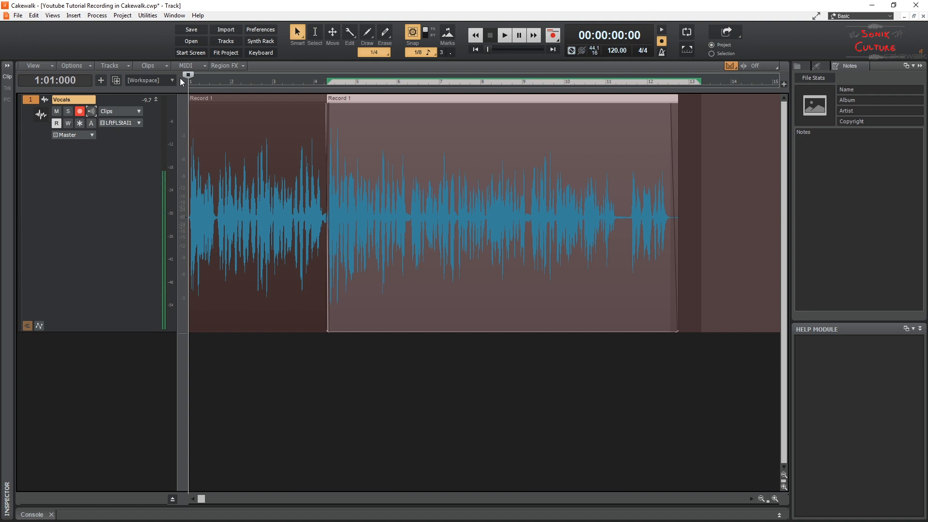
# Step: Disarm recording on the Vocals track and play the edited vocal from 1:01:000 to past bar 11
pyautogui.click(80, 111)
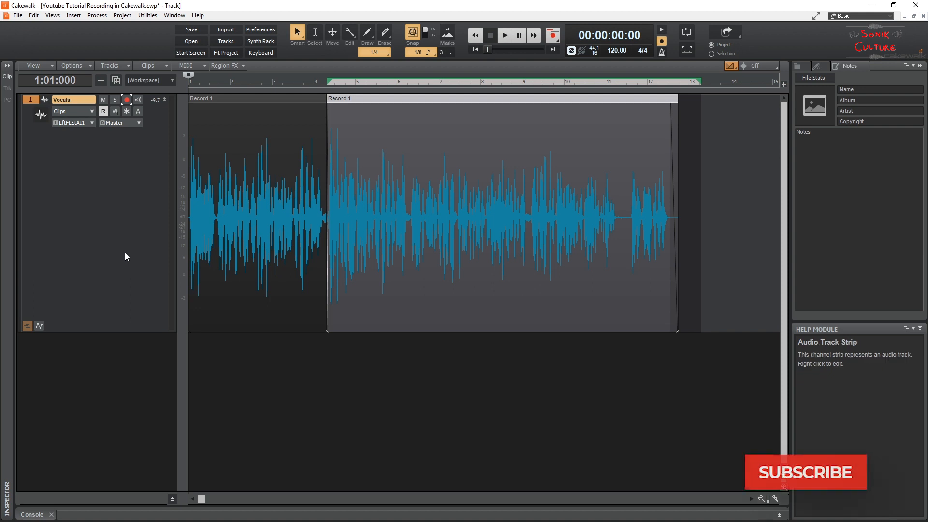
pyautogui.press('space')
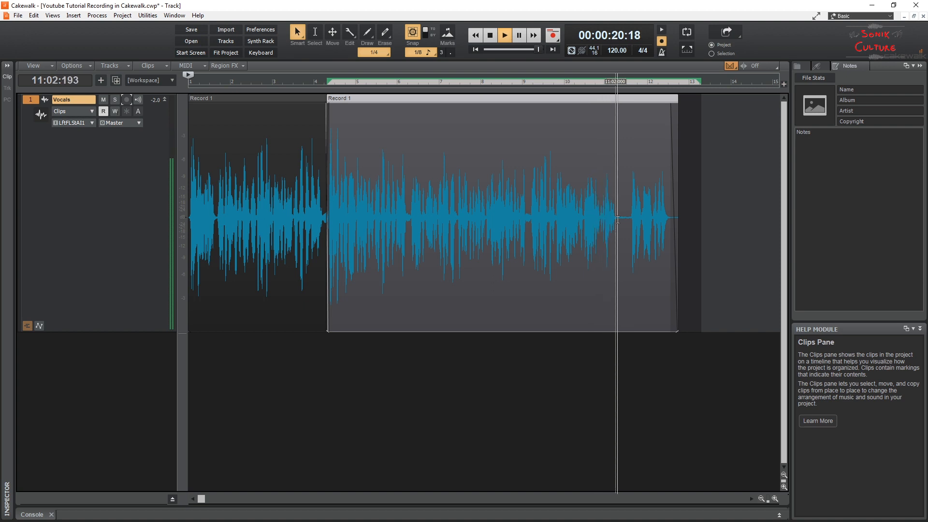
pyautogui.press('space')
# Step: Delete the short silence after bar 11 in the vocal and move the remaining clip back so it slightly overlaps the previous one
pyautogui.scroll(4, 628, 180)
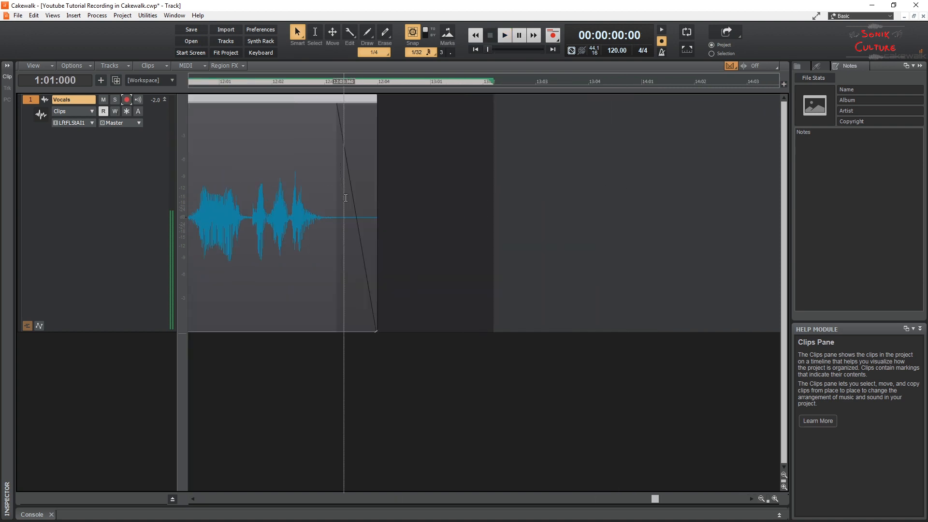
pyautogui.scroll(-3, 370, 218)
pyautogui.moveTo(283, 225); pyautogui.dragTo(300, 228)
pyautogui.press('Delete')
pyautogui.moveTo(321, 98); pyautogui.dragTo(302, 103)
# Step: Play the vocal from between bars 10 and 11 to check the new crossfade, and stop playback
pyautogui.click(271, 162)
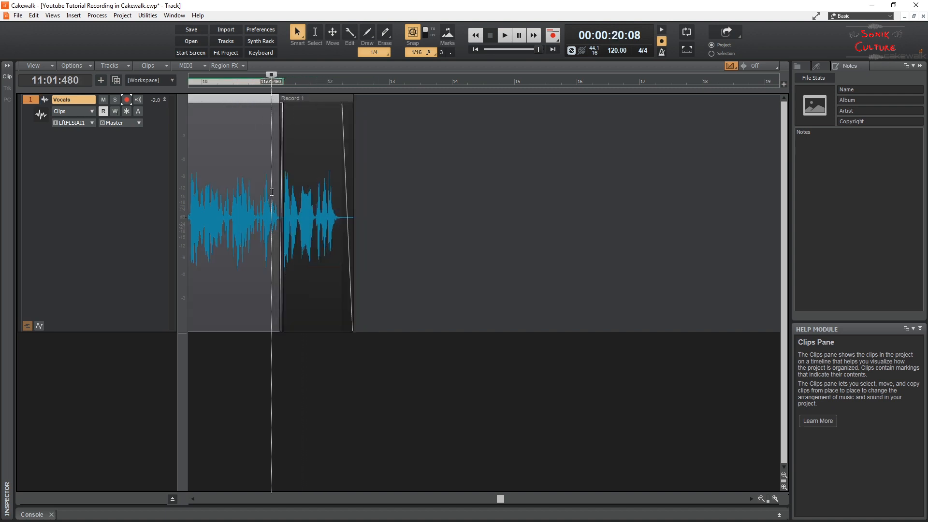
pyautogui.click(242, 82)
pyautogui.press('space')
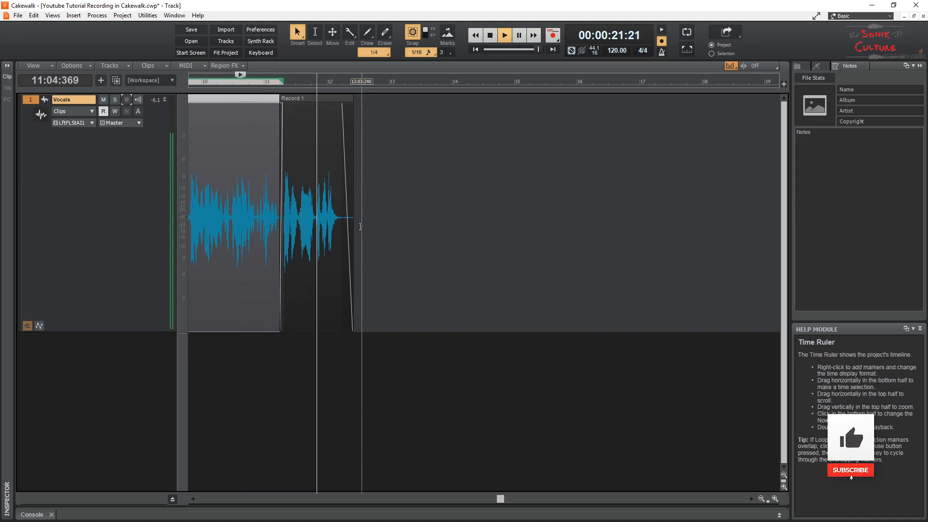
pyautogui.press('space')
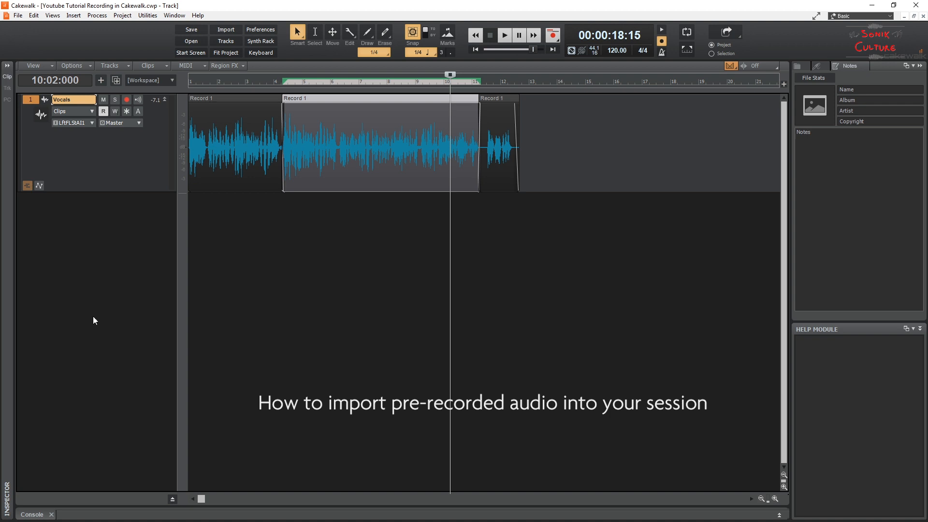
# Step: Set the playback position to 13:04:000, insert a new audio track below Vocals, expand its controls and make it taller
pyautogui.click(549, 243)
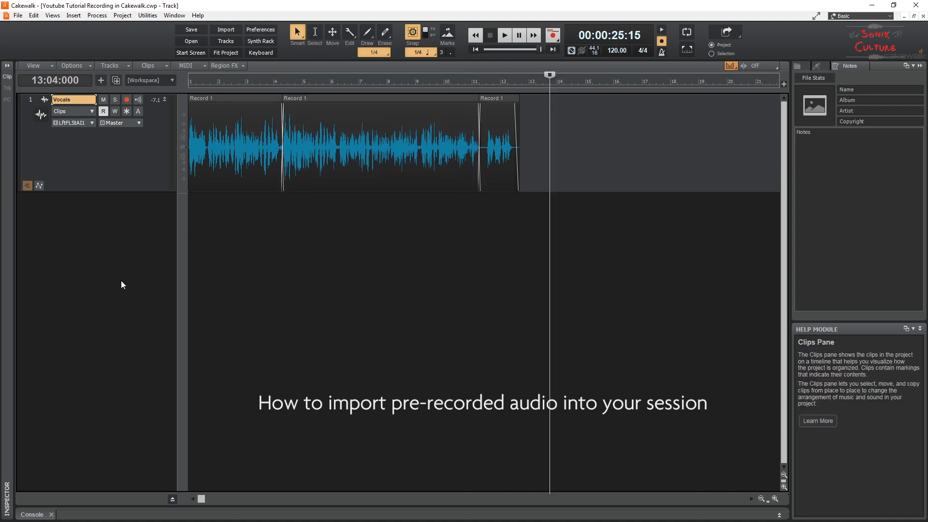
pyautogui.rightClick(67, 259)
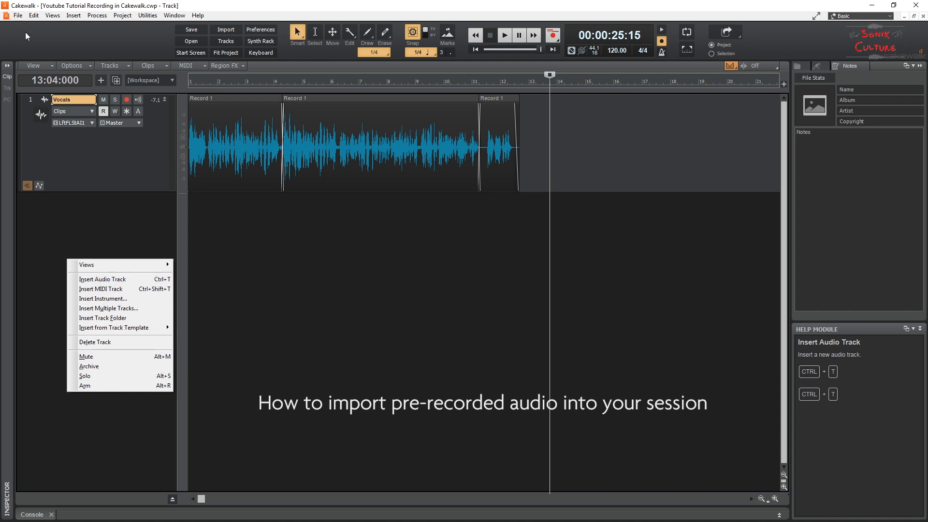
pyautogui.click(103, 280)
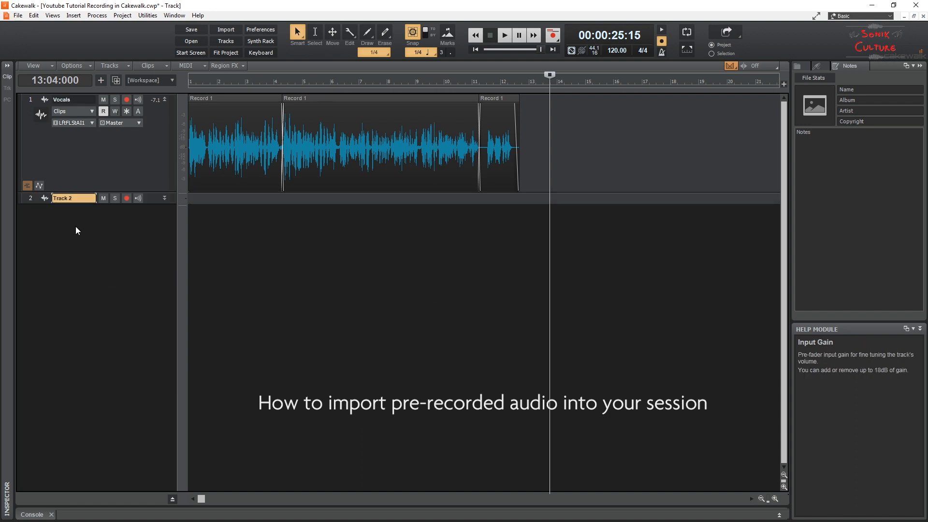
pyautogui.click(164, 199)
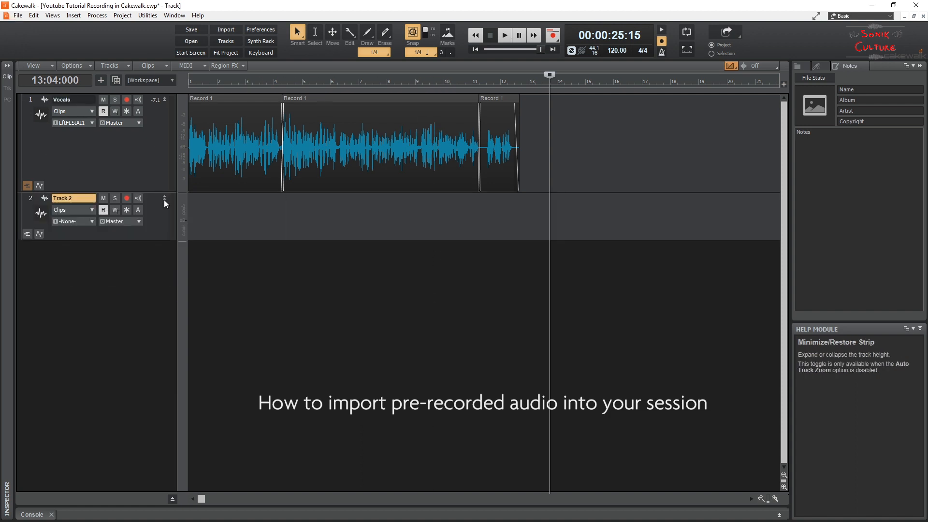
pyautogui.moveTo(153, 241); pyautogui.dragTo(156, 272)
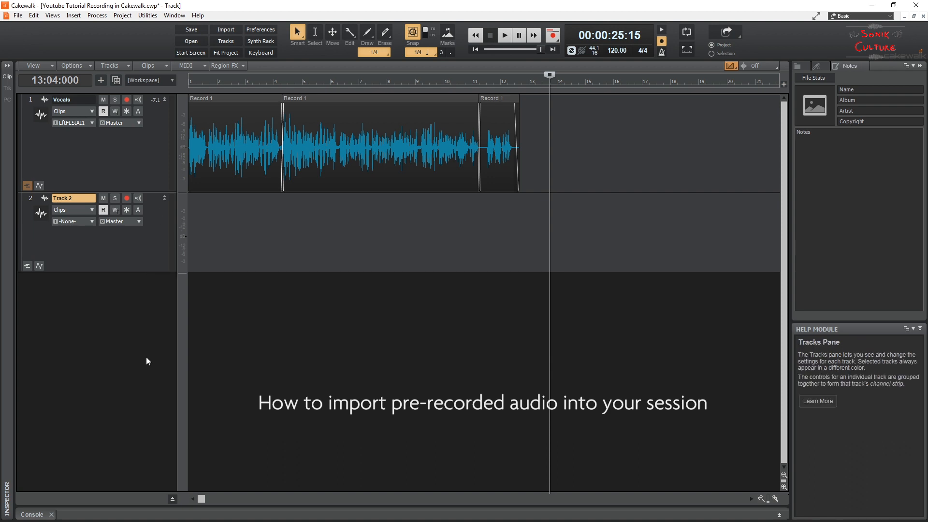
# Step: Import the 06-04-20, 8-41 PM MP3 from the Footage folder inside 001 Rode Reporter and Lexis onto the new track
pyautogui.click(17, 16)
pyautogui.moveTo(73, 113)
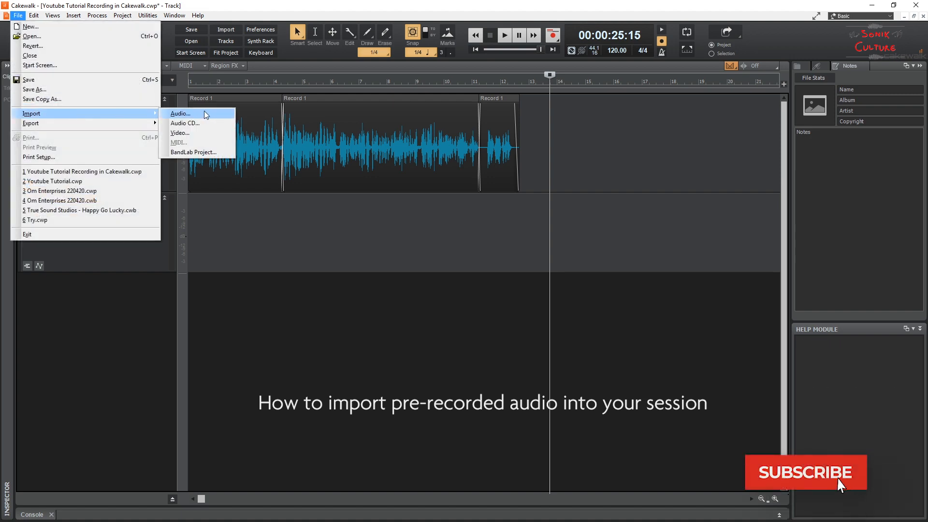
pyautogui.click(193, 113)
pyautogui.click(489, 125)
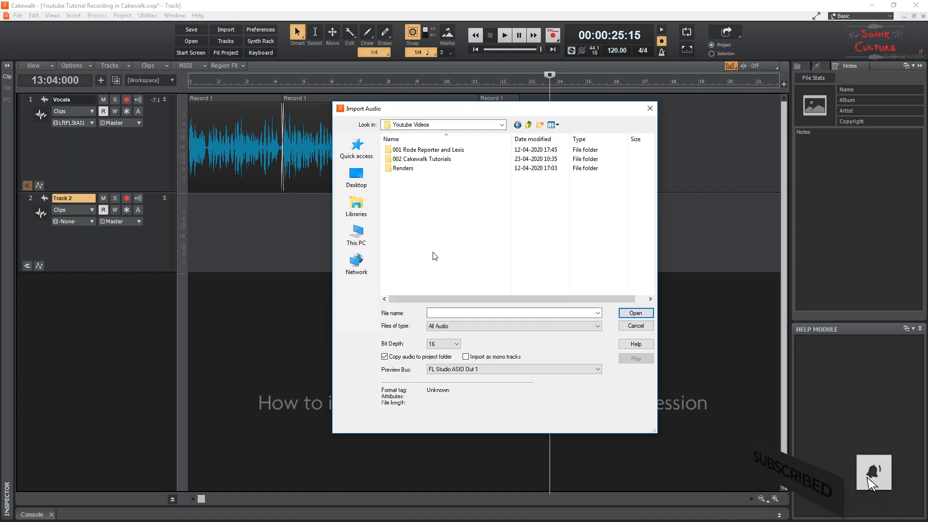
pyautogui.doubleClick(420, 151)
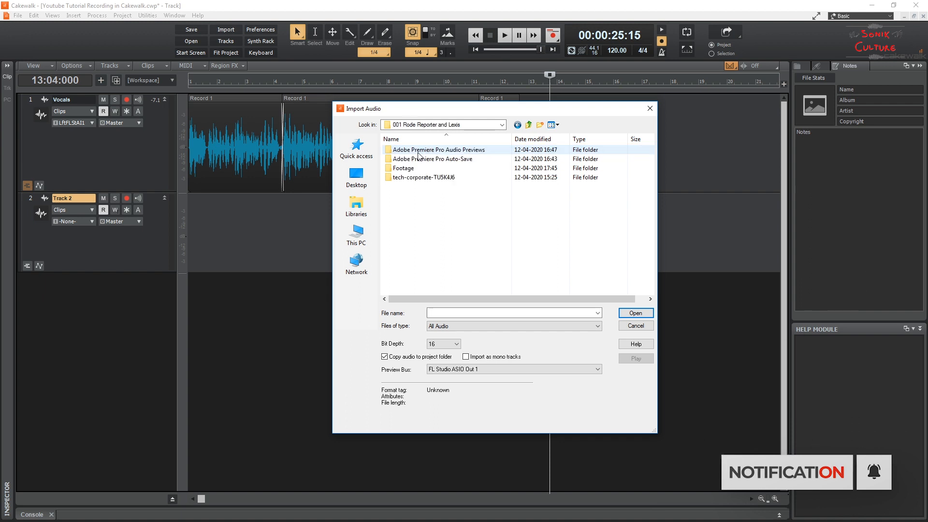
pyautogui.doubleClick(416, 169)
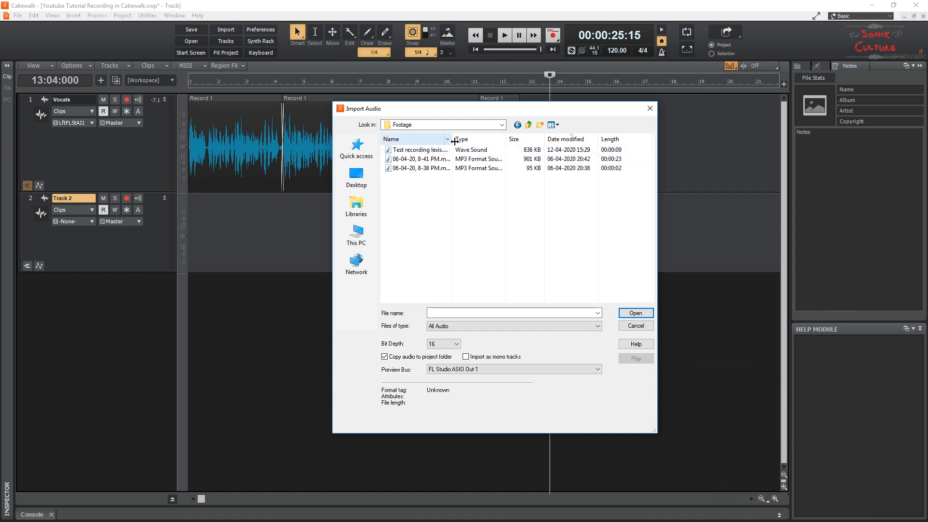
pyautogui.doubleClick(421, 159)
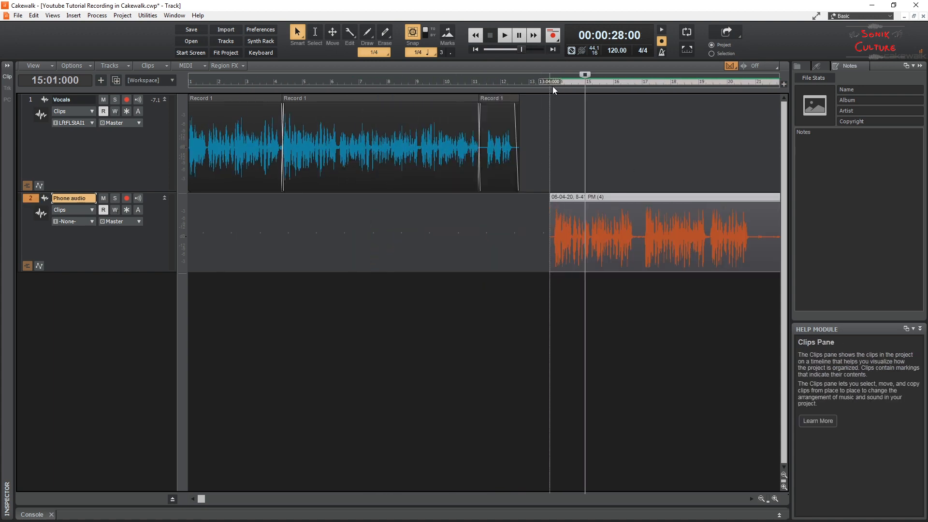
# Step: Play the imported clip from its start, delete the silence before about bar 17 and move the remaining clip back to overlap slightly
pyautogui.click(550, 85)
pyautogui.press('space')
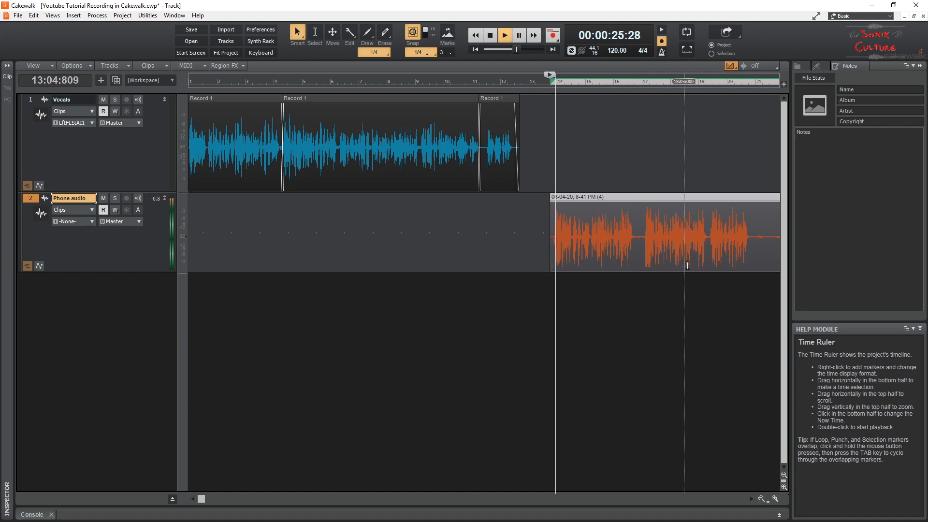
pyautogui.scroll(4, 682, 252)
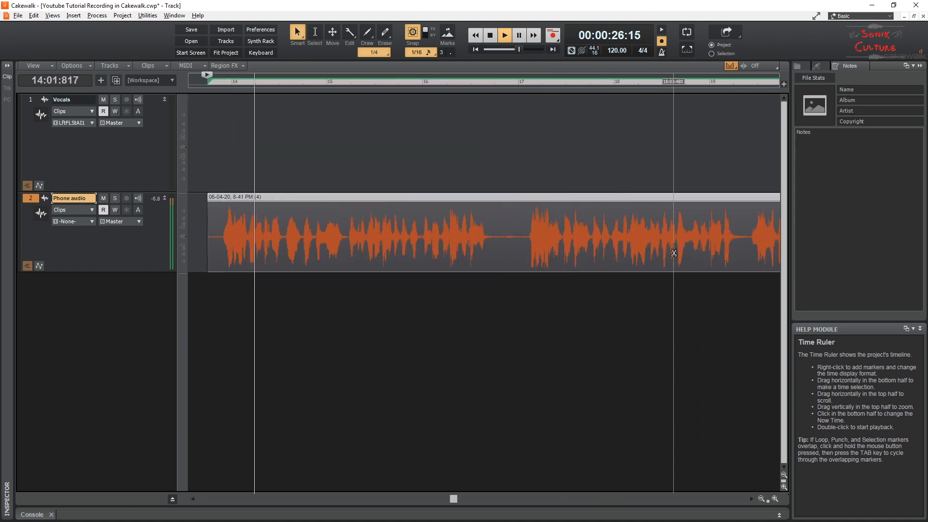
pyautogui.moveTo(500, 248); pyautogui.dragTo(522, 248)
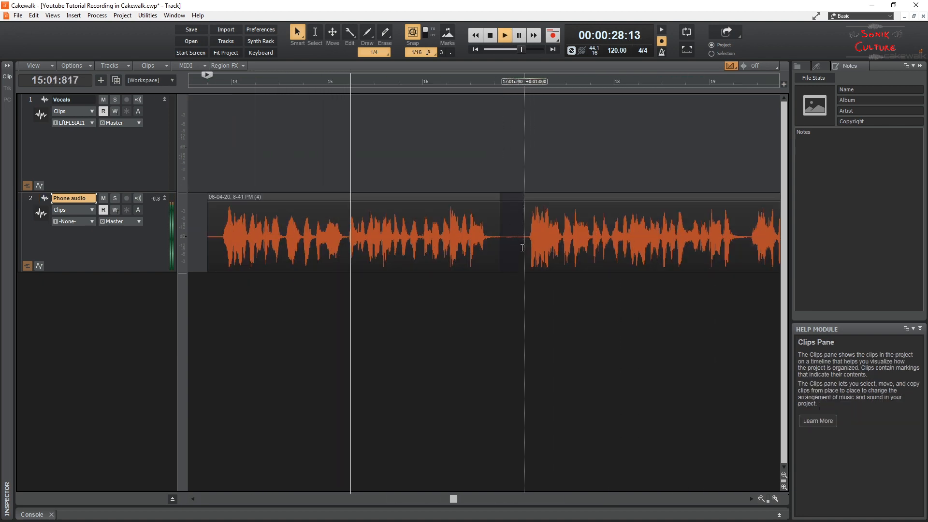
pyautogui.press('Delete')
pyautogui.moveTo(554, 197); pyautogui.dragTo(523, 196)
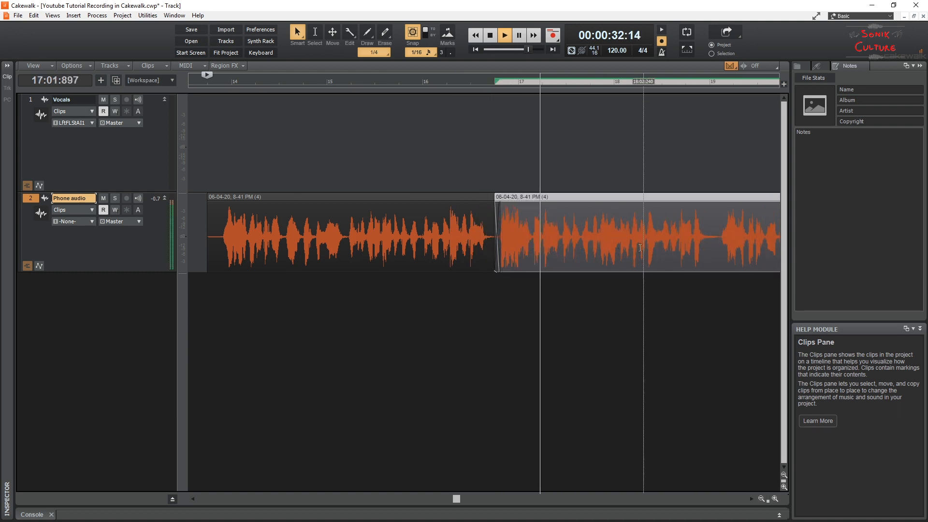
# Step: Select the silent passage between about bar 20 and bar 21 in the second Phone audio clip
pyautogui.moveTo(460, 496); pyautogui.dragTo(522, 504)
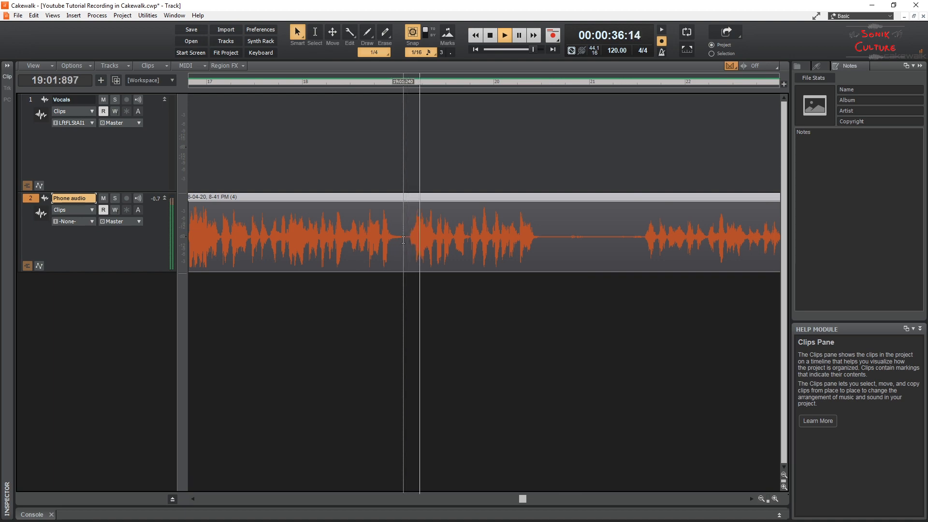
pyautogui.moveTo(547, 244); pyautogui.dragTo(644, 250)
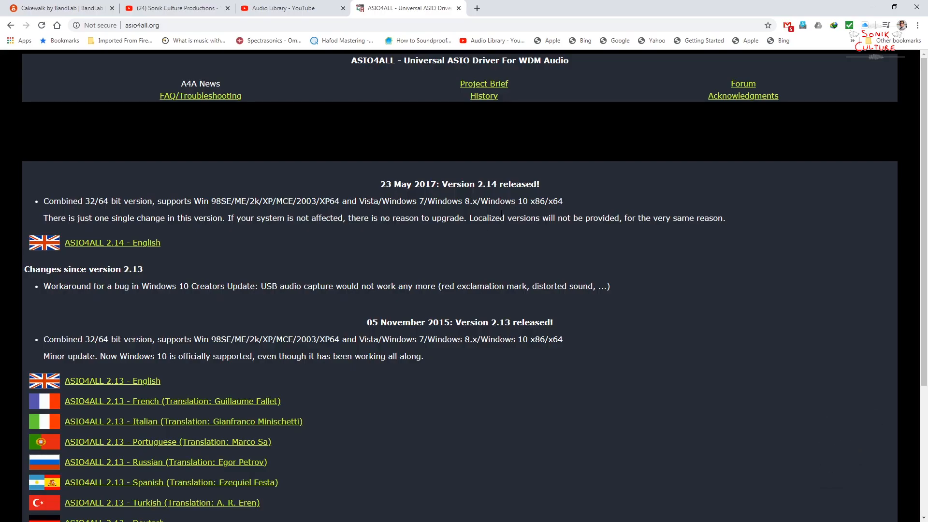
# Step: Switch to the Cakewalk by BandLab product page in the browser and open its download
pyautogui.click(20, 6)
pyautogui.scroll(15, 502, 240)
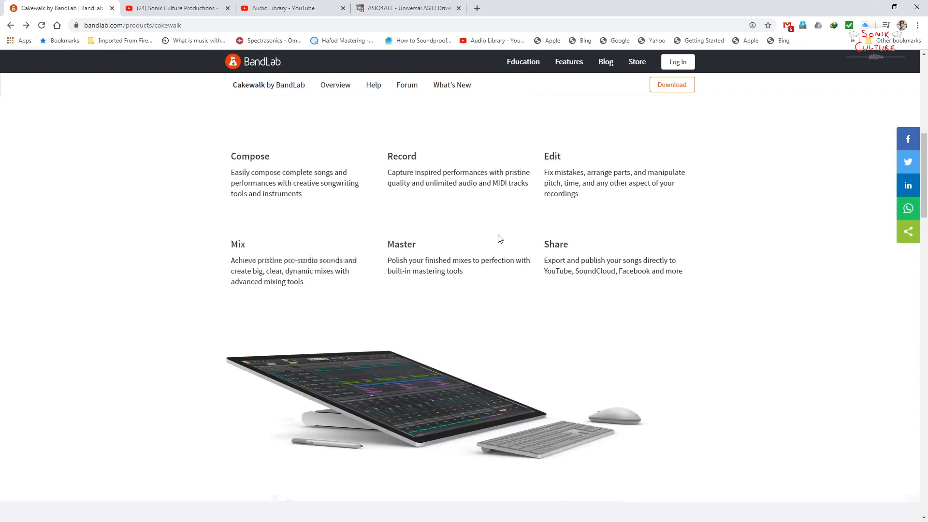
pyautogui.scroll(8, 500, 239)
pyautogui.click(664, 89)
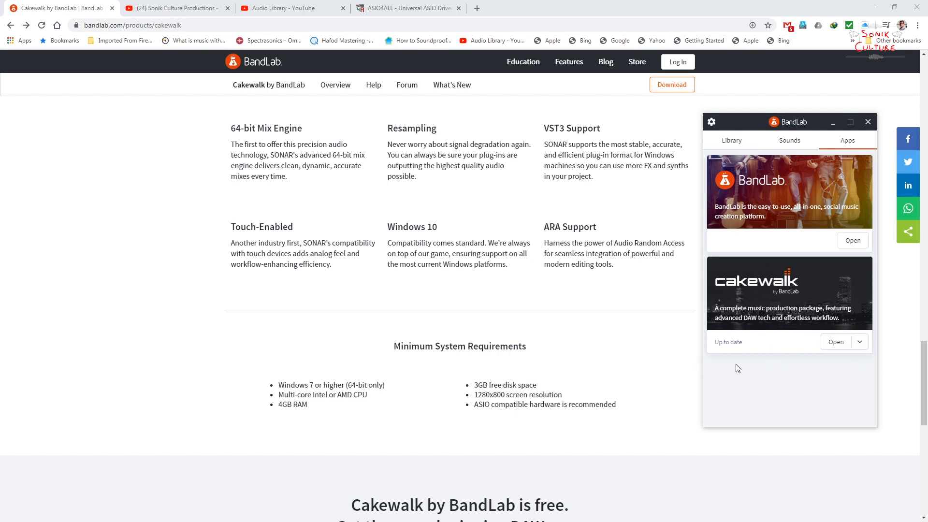
# Step: Look through the ASIO4ALL site's driver versions and language downloads
pyautogui.click(406, 6)
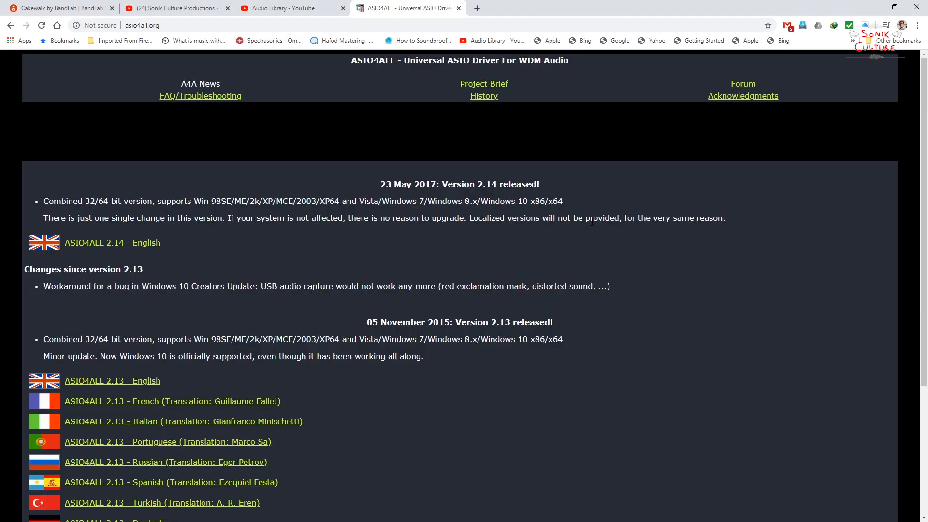
pyautogui.scroll(-5, 585, 220)
pyautogui.scroll(5, 581, 222)
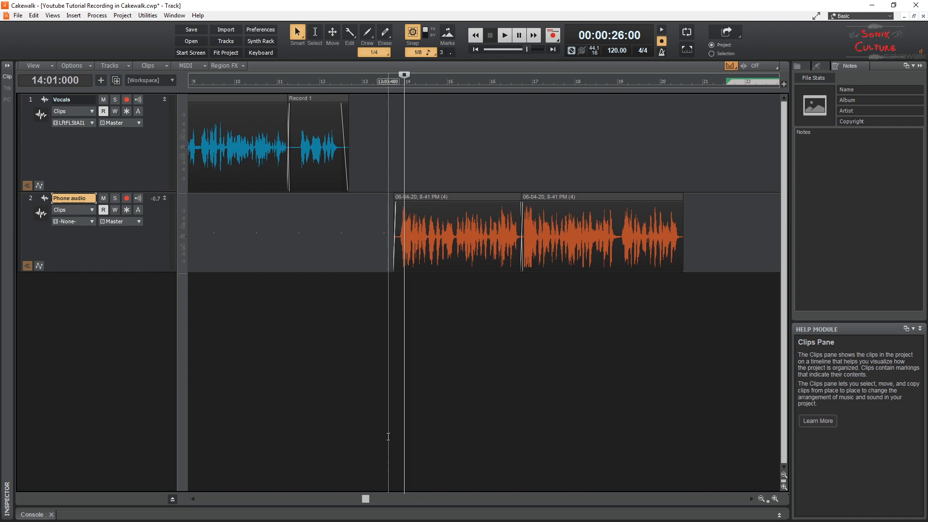
pyautogui.moveTo(366, 502); pyautogui.dragTo(200, 500)
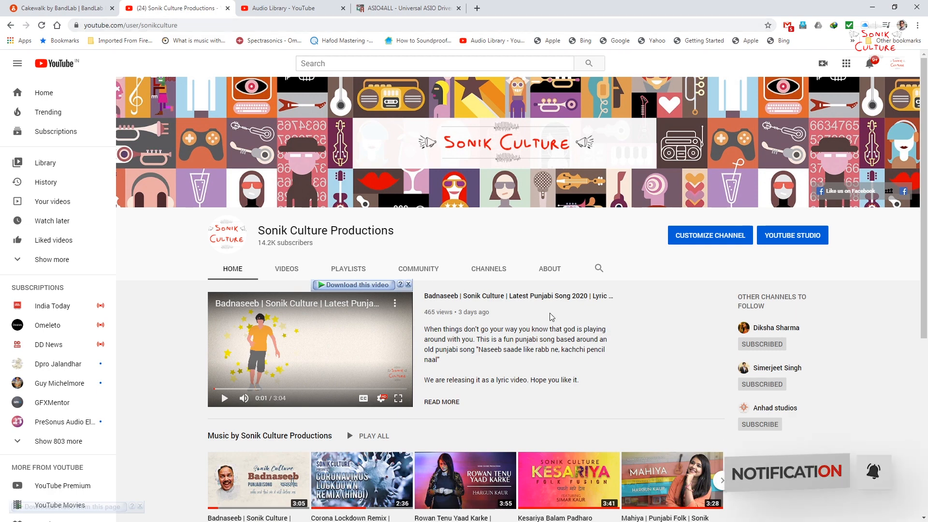
# Step: Browse the Sonik Culture Productions YouTube channel page down to its Tutorials and Uploads sections
pyautogui.scroll(-4, 532, 271)
pyautogui.scroll(-2, 537, 285)
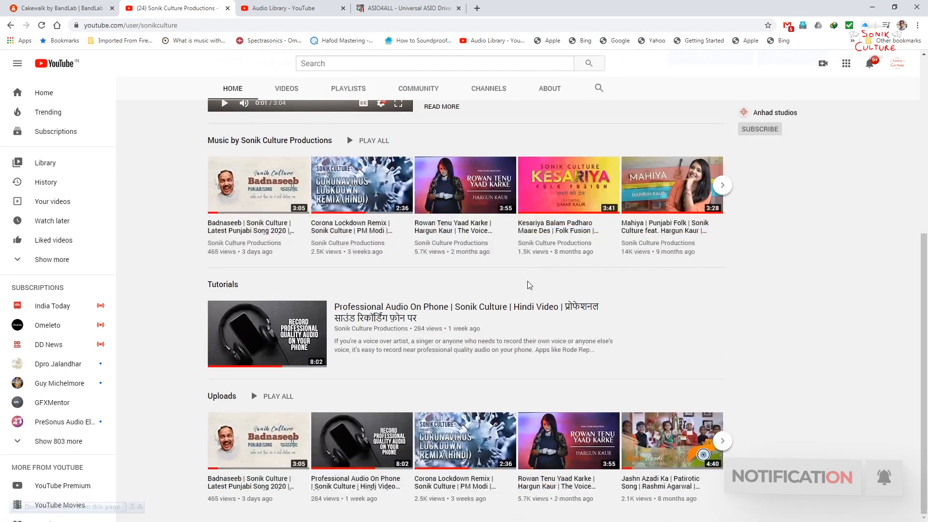